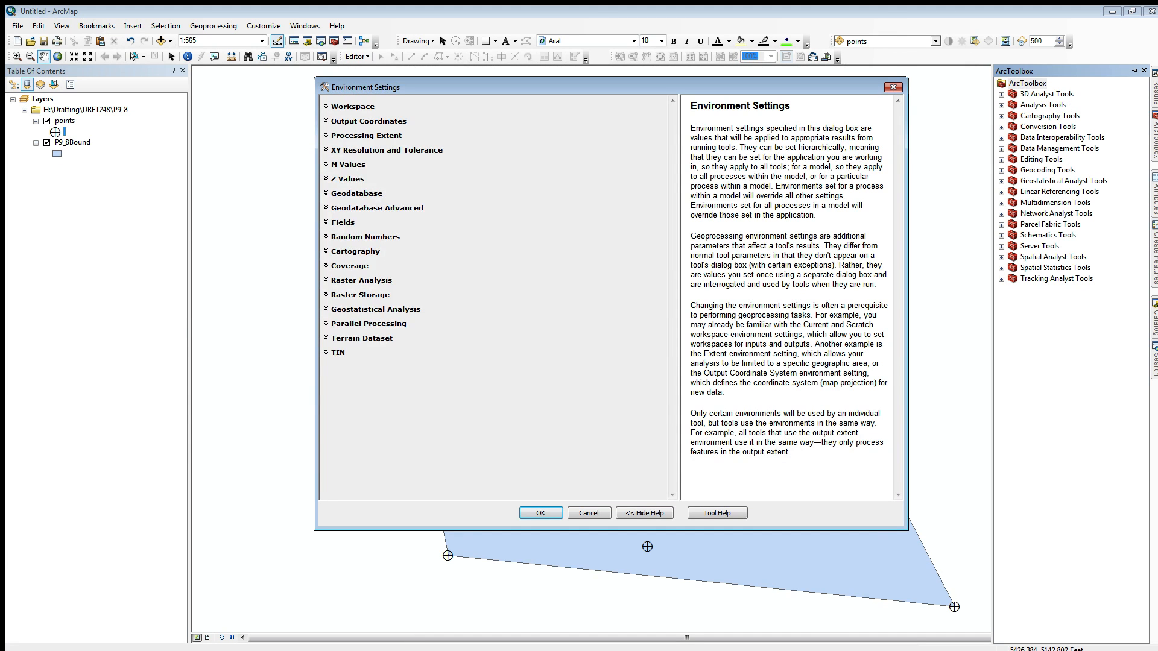
Step: Set the raster analysis mask to the P9_8Bound layer in the environment settings
{"action": "left_click", "coordinate": [360, 281]}
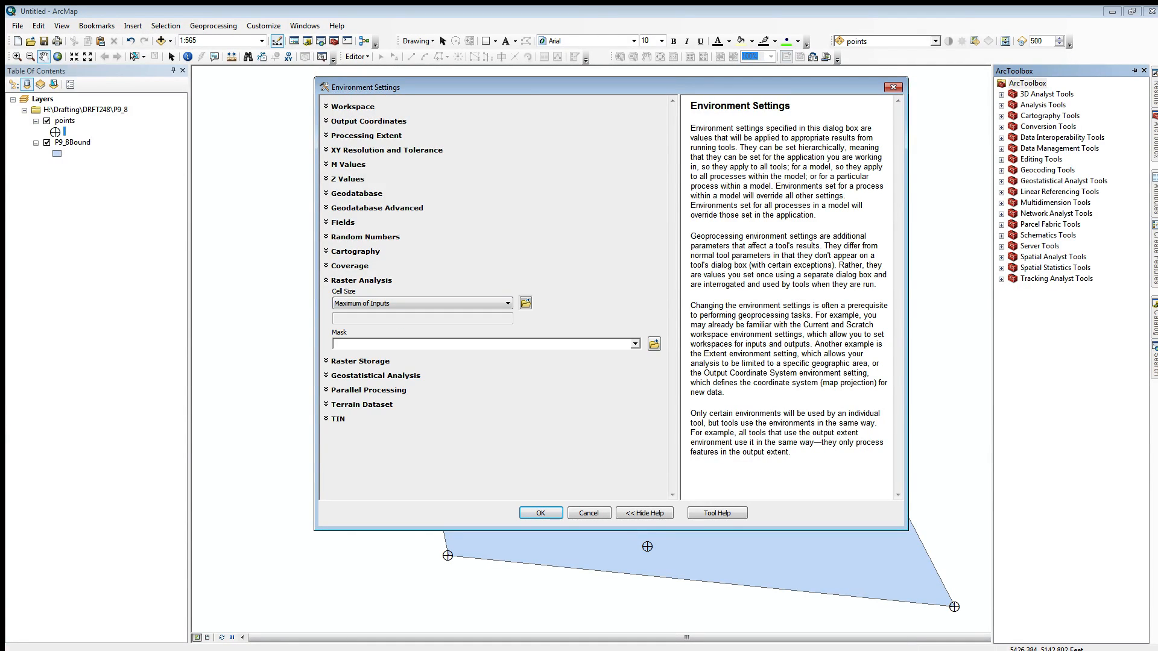
{"action": "left_click", "coordinate": [635, 344]}
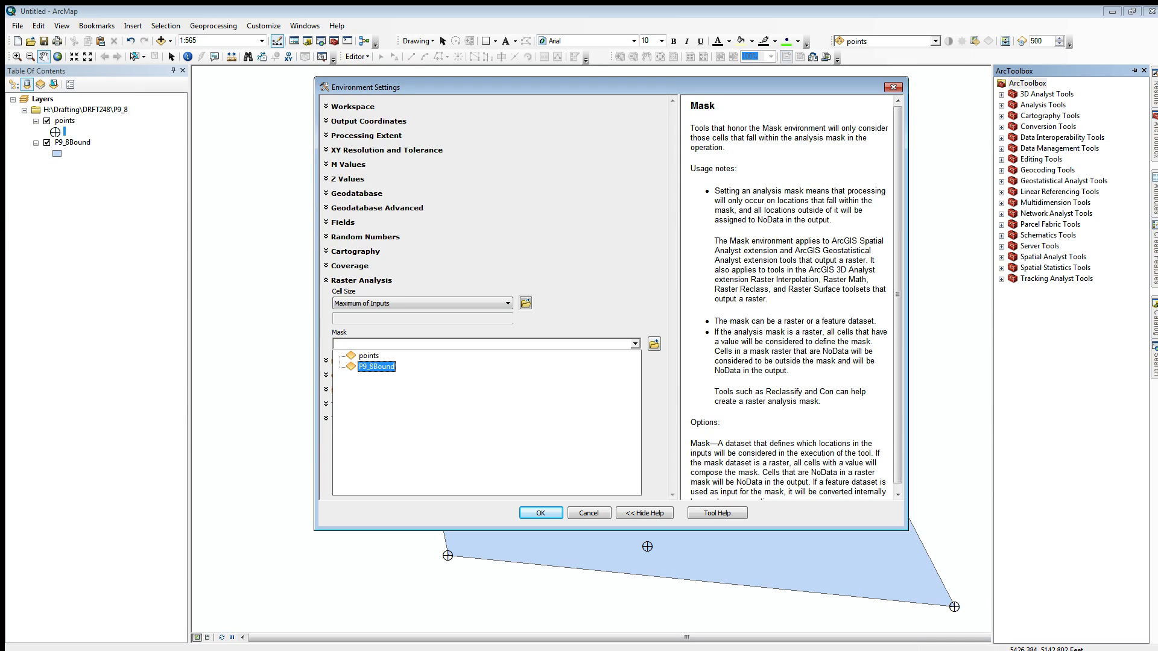
{"action": "left_click", "coordinate": [362, 362]}
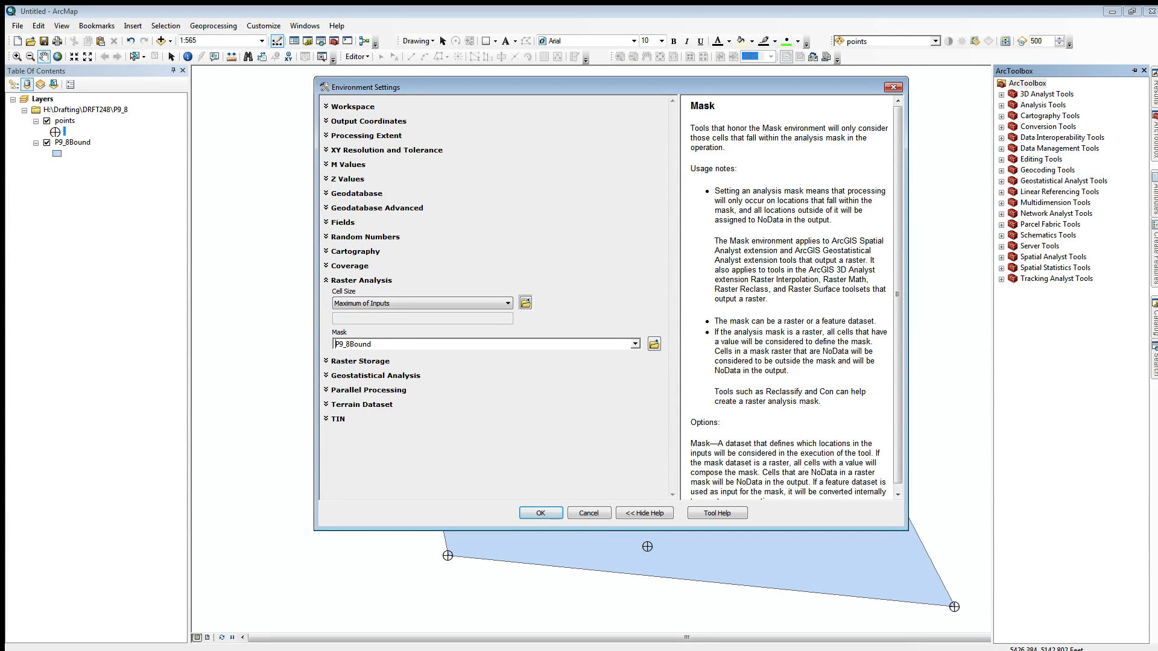
Step: Set the parallel processing factor to 100%, expand the processing extent settings, and accept the environment settings
{"action": "left_click", "coordinate": [368, 390]}
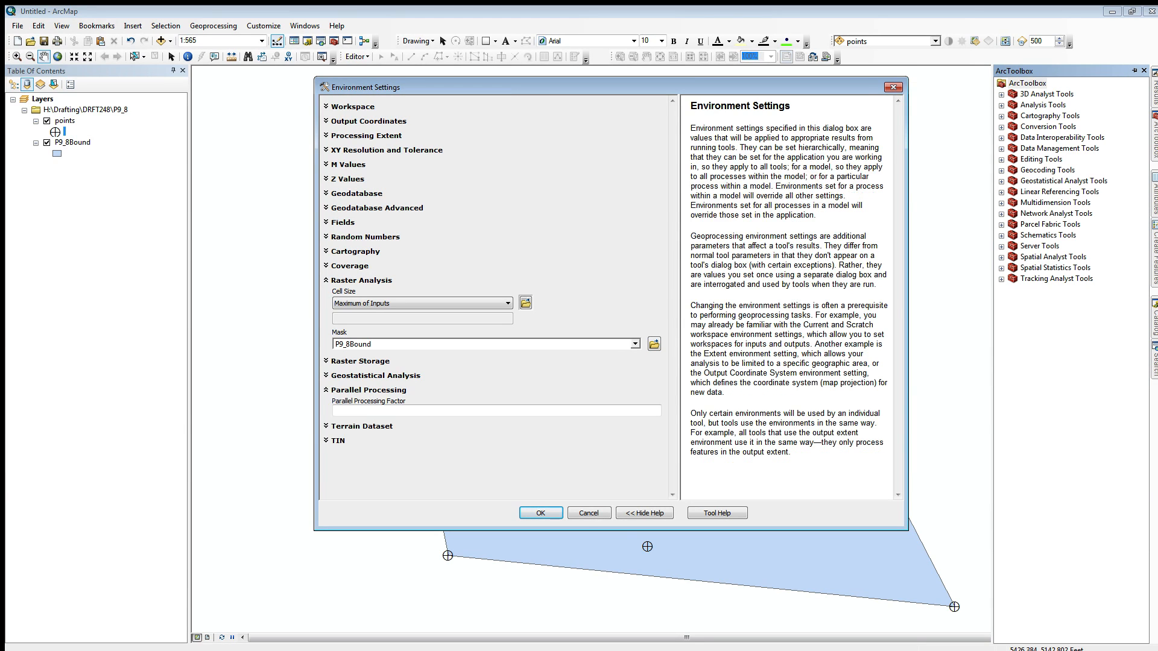
{"action": "left_click", "coordinate": [386, 411]}
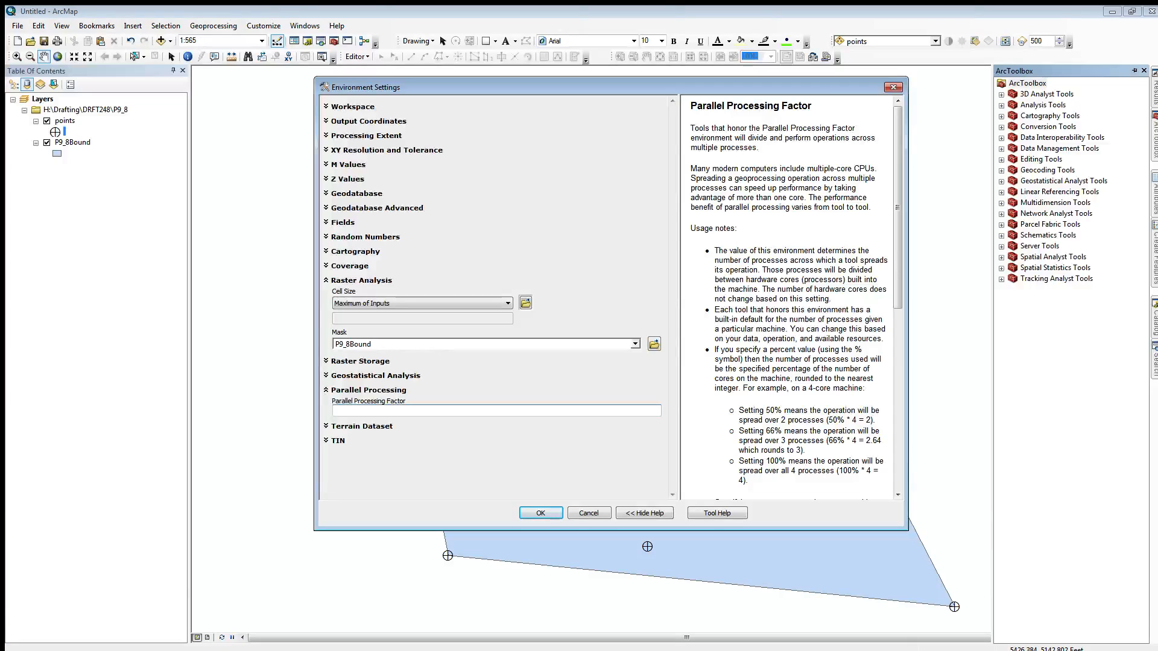
{"action": "type", "text": "100%"}
{"action": "left_click", "coordinate": [327, 137]}
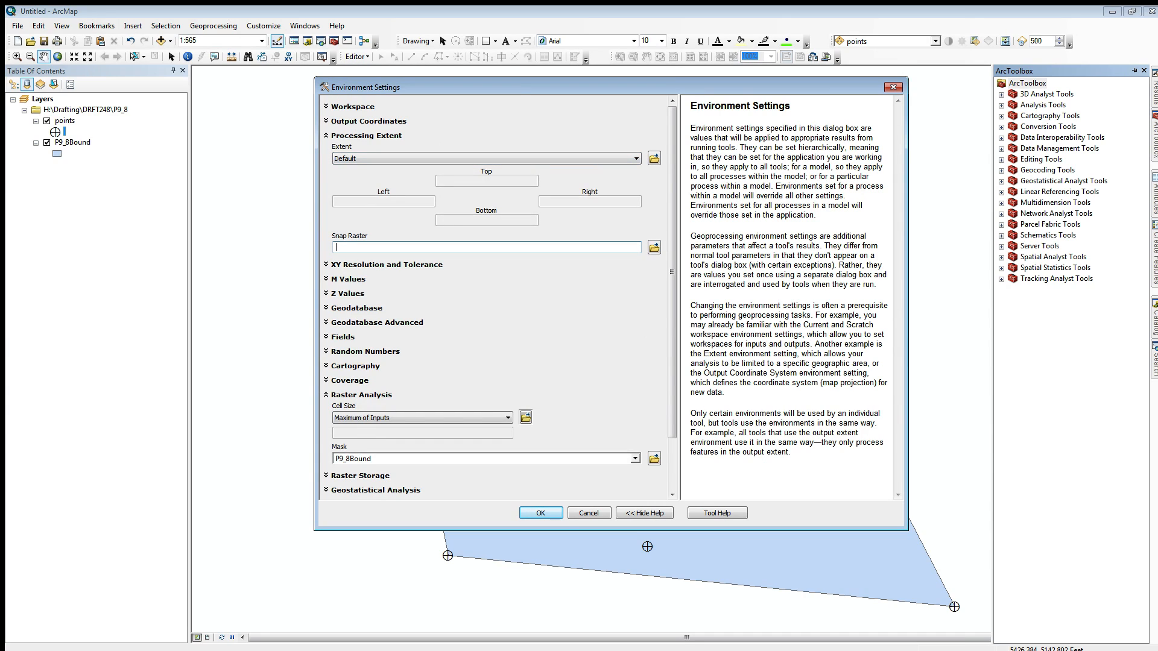
{"action": "left_click", "coordinate": [541, 514]}
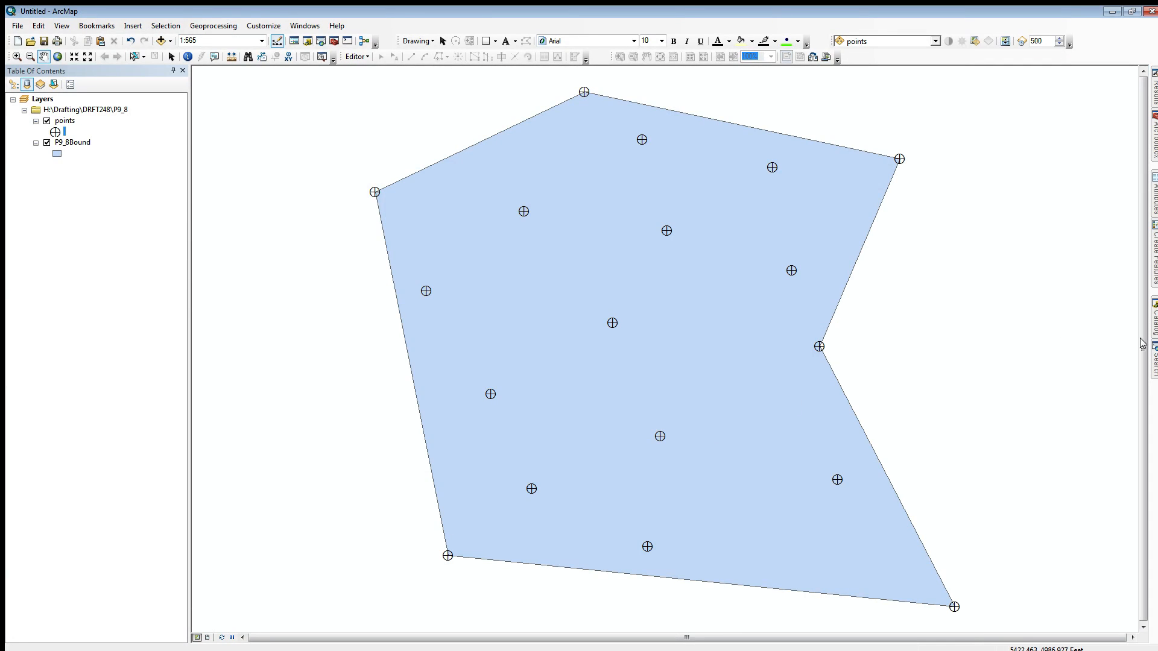
Step: Open the Spline interpolation tool from Spatial Analyst and choose the points layer as its input point features
{"action": "mouse_move", "coordinate": [1154, 135]}
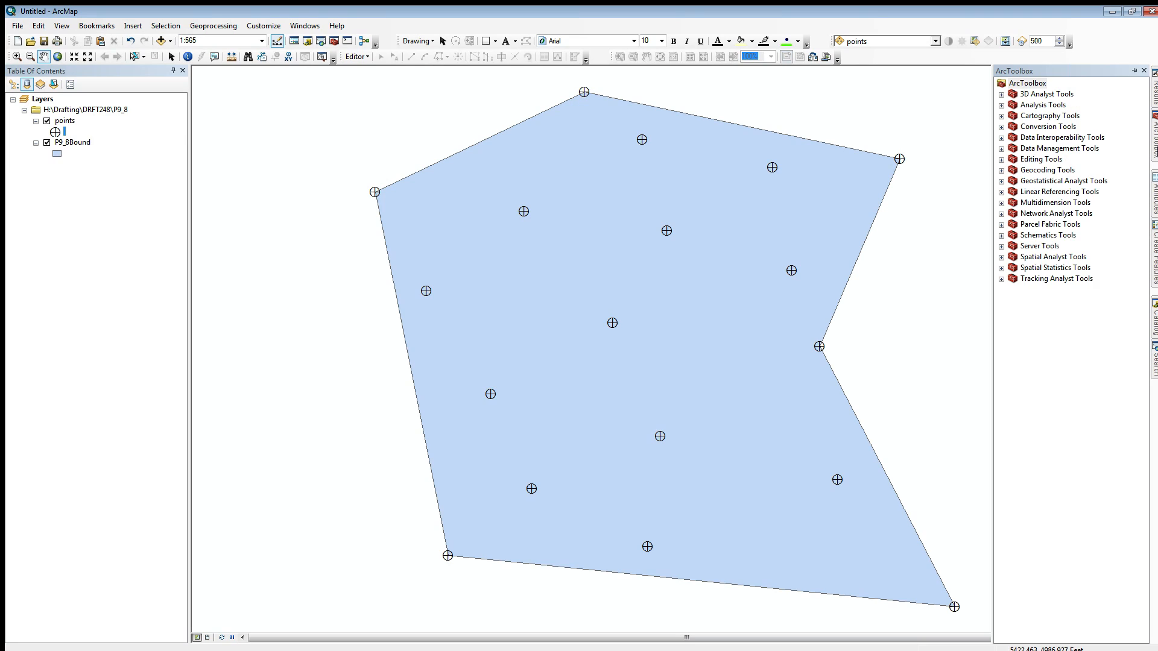
{"action": "left_click", "coordinate": [1001, 257]}
{"action": "left_click", "coordinate": [1013, 344]}
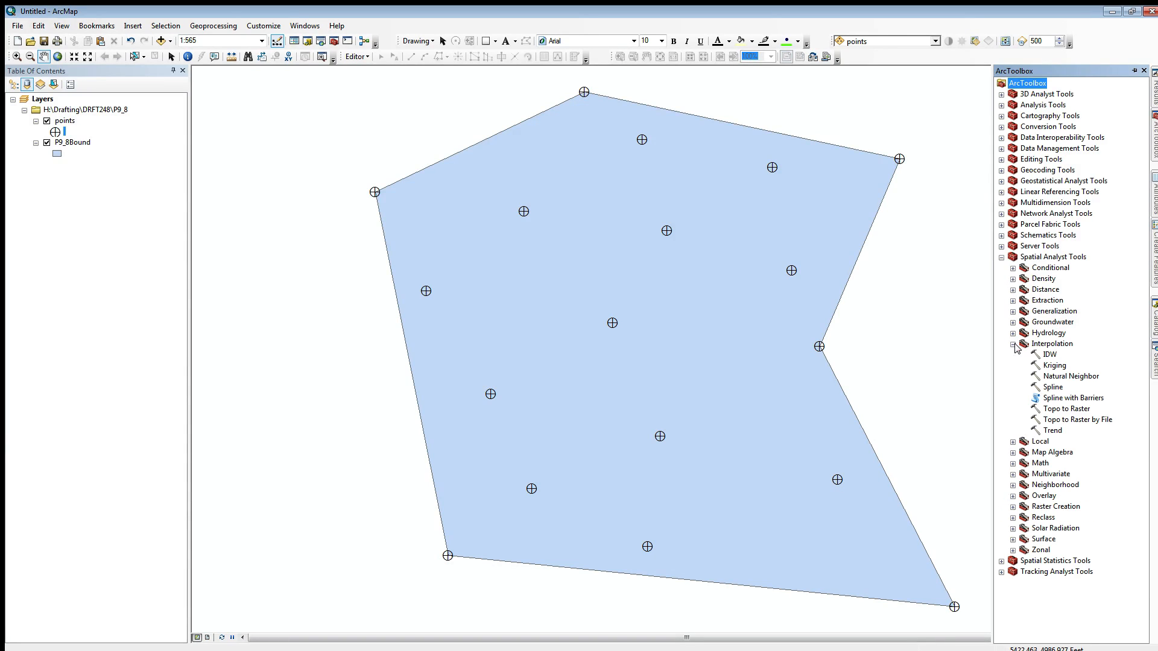
{"action": "double_click", "coordinate": [1052, 387]}
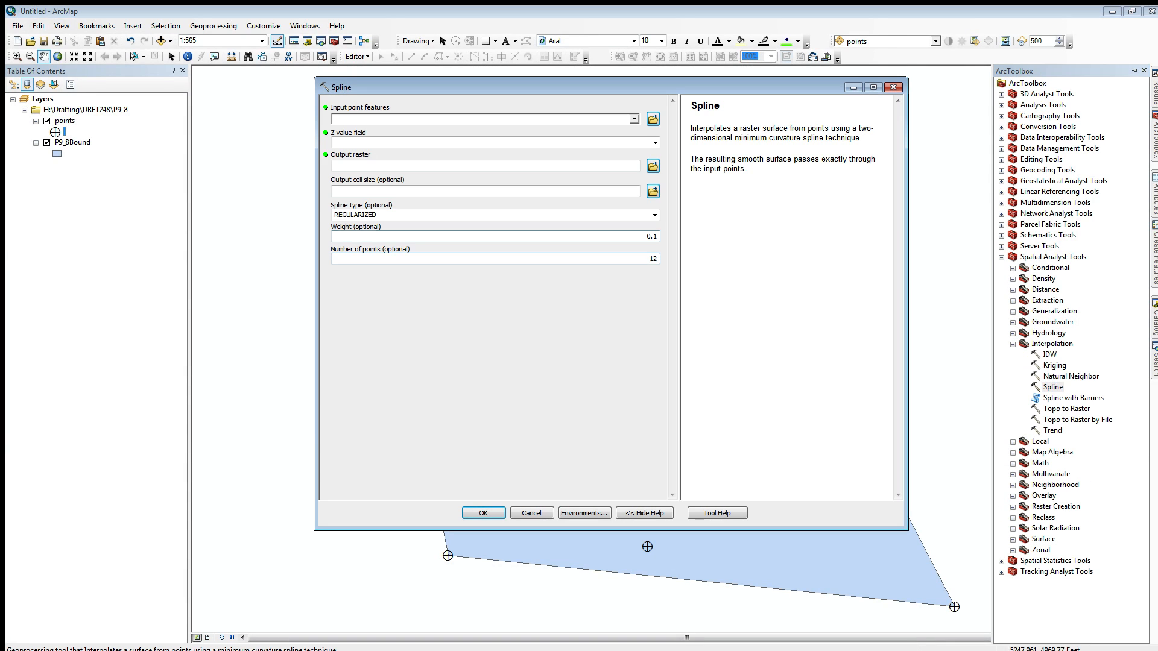
{"action": "left_click", "coordinate": [634, 119]}
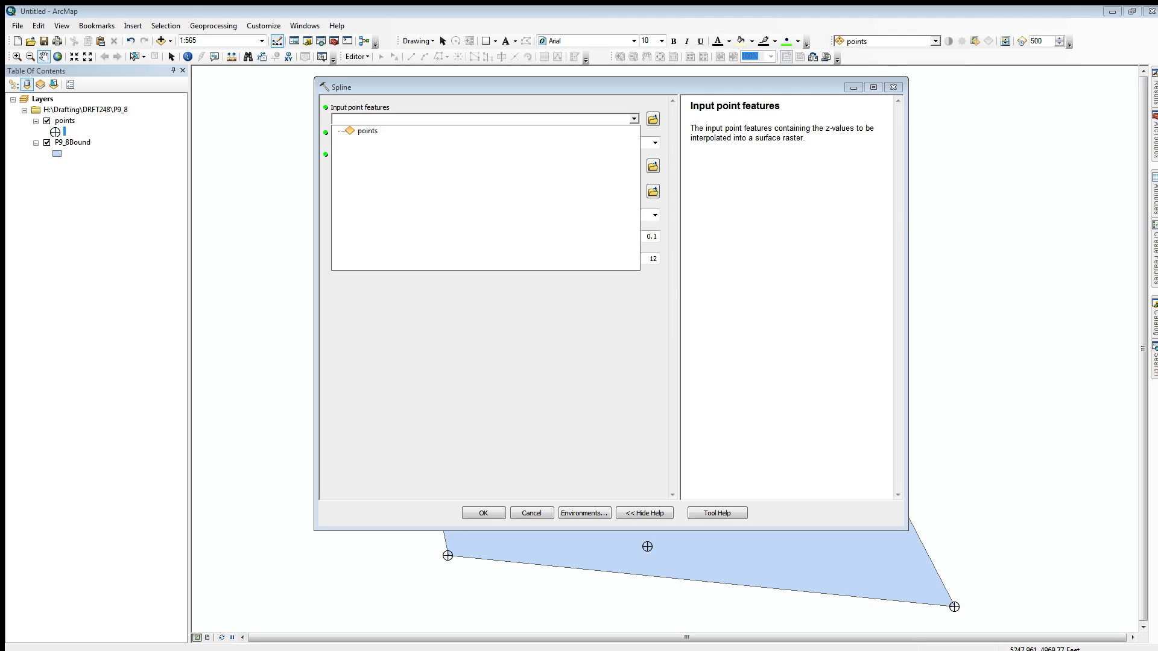
{"action": "left_click", "coordinate": [368, 131]}
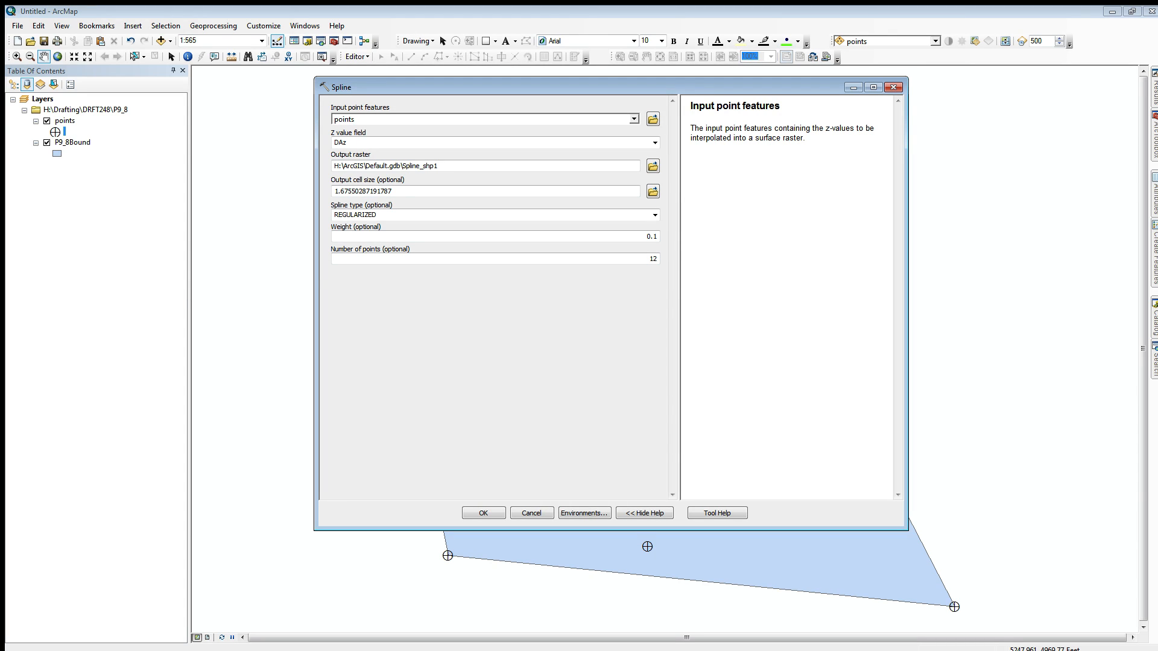
Step: Set the Spline tool's Z value field to Elev
{"action": "left_click", "coordinate": [64, 121]}
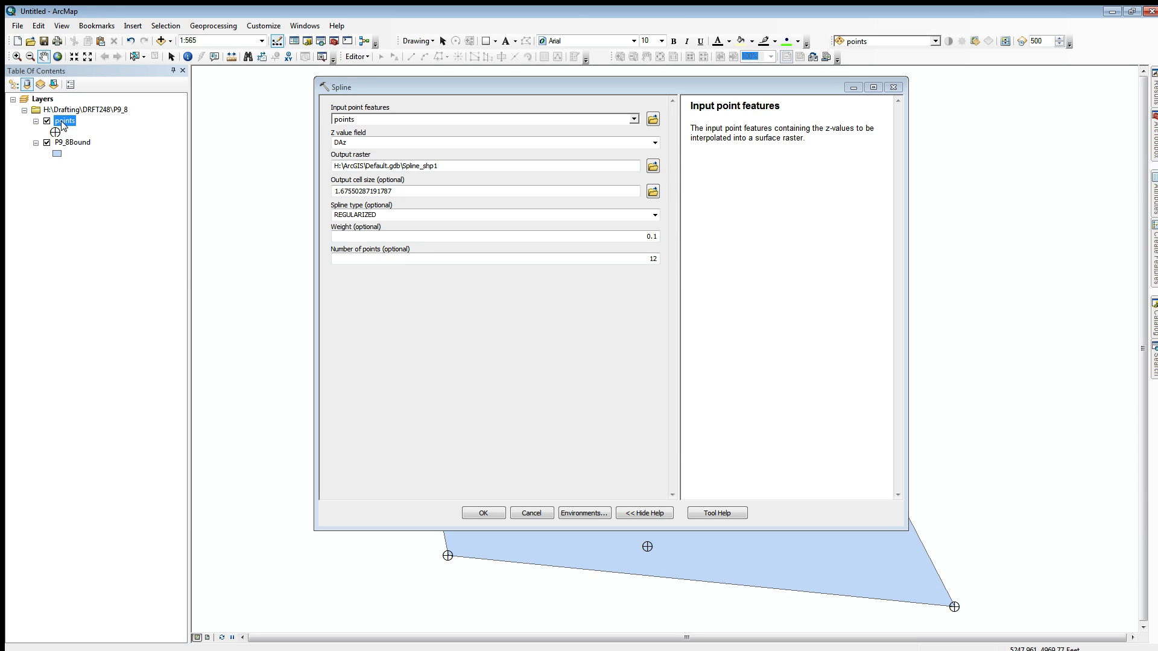
{"action": "left_click", "coordinate": [355, 143]}
{"action": "left_click", "coordinate": [655, 143]}
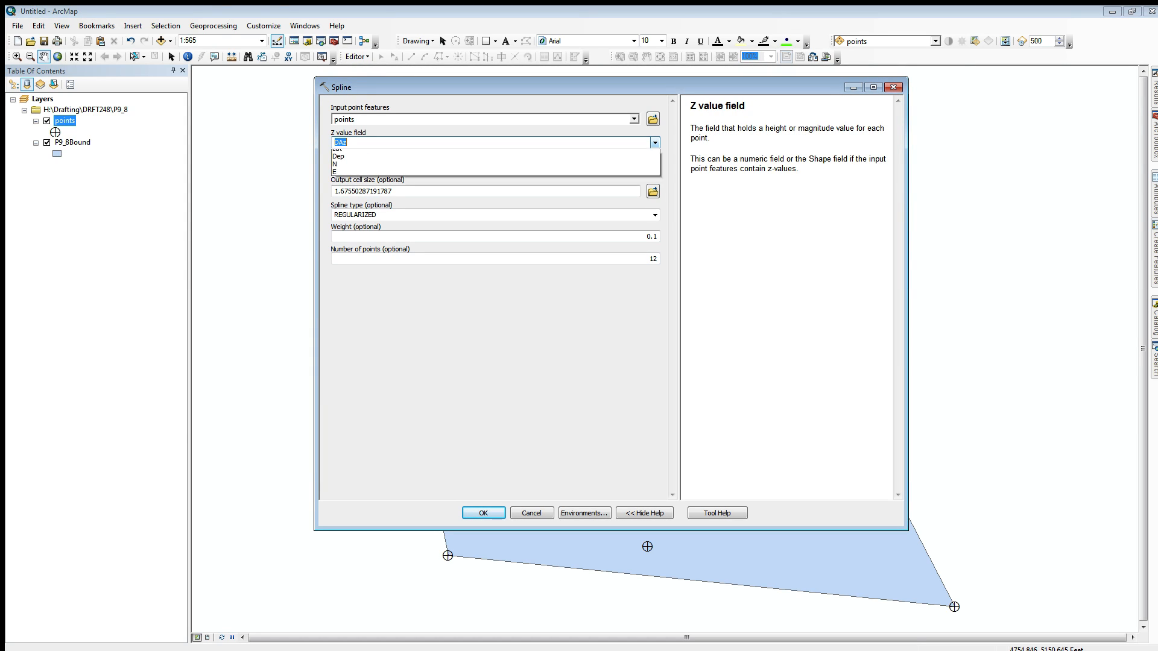
{"action": "left_click", "coordinate": [496, 177]}
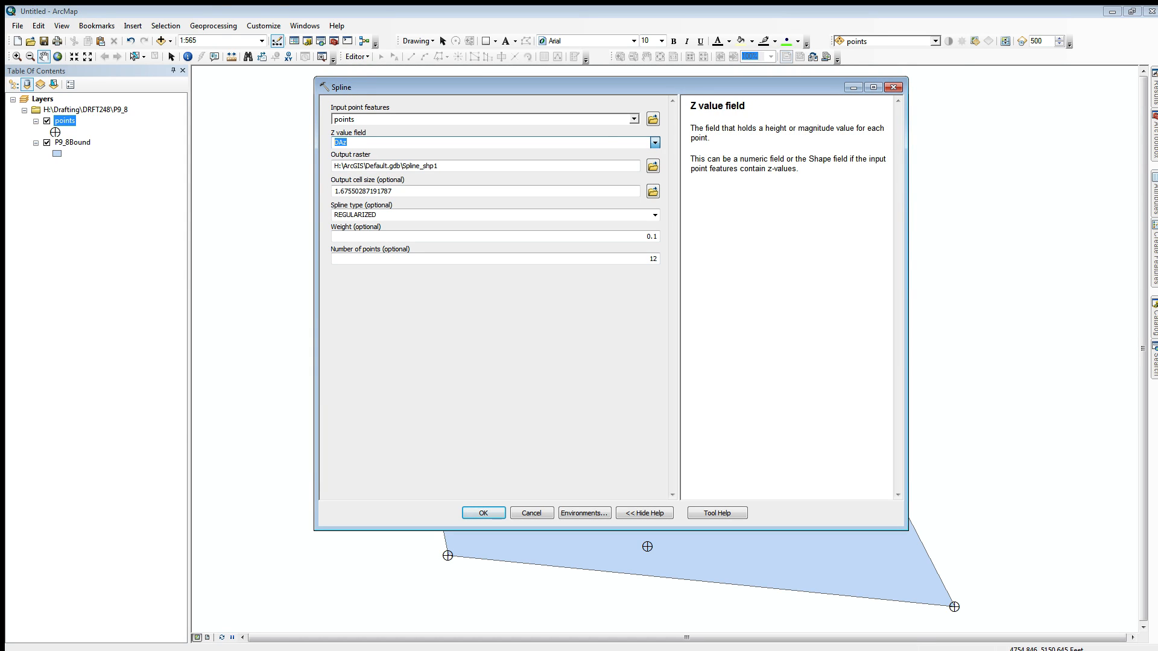
{"action": "key", "text": "Down"}
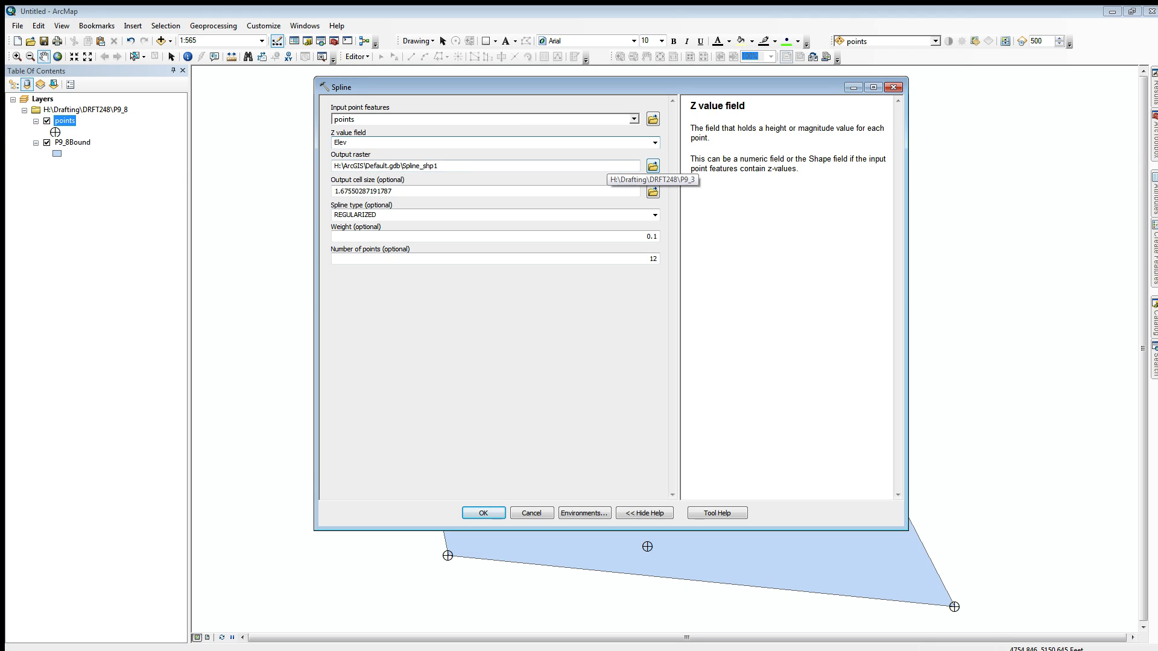
Step: Save the output raster as surface01 in the DRFT248\P9_8 folder and run the Spline interpolation
{"action": "left_click", "coordinate": [653, 166]}
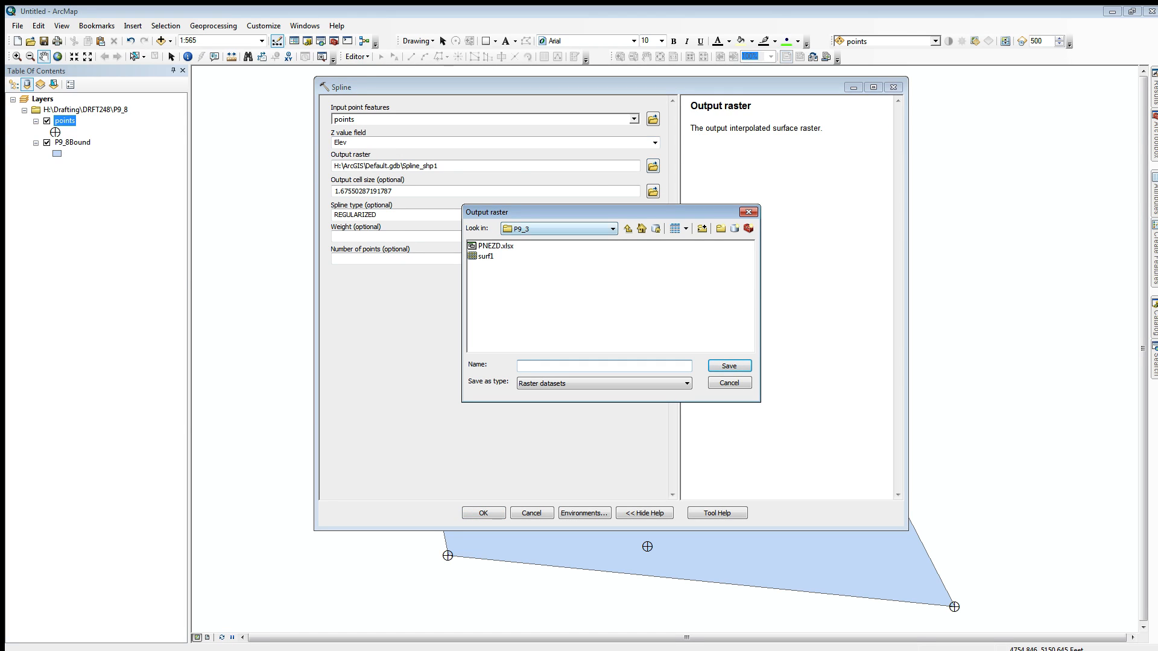
{"action": "left_click", "coordinate": [612, 229]}
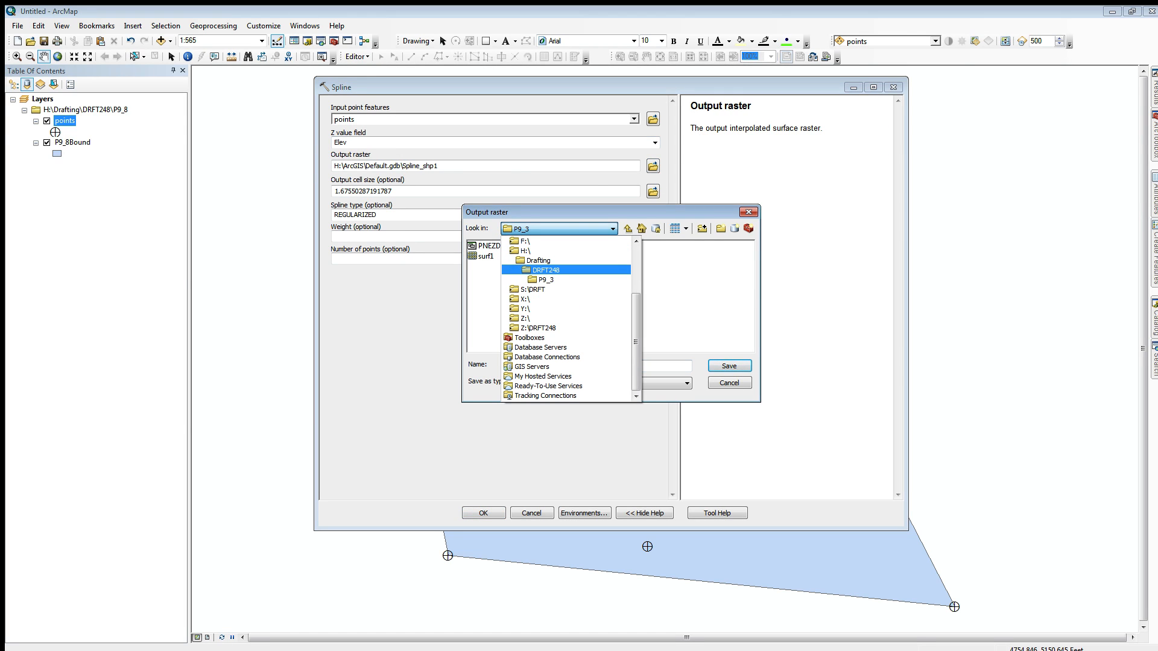
{"action": "left_click", "coordinate": [546, 270]}
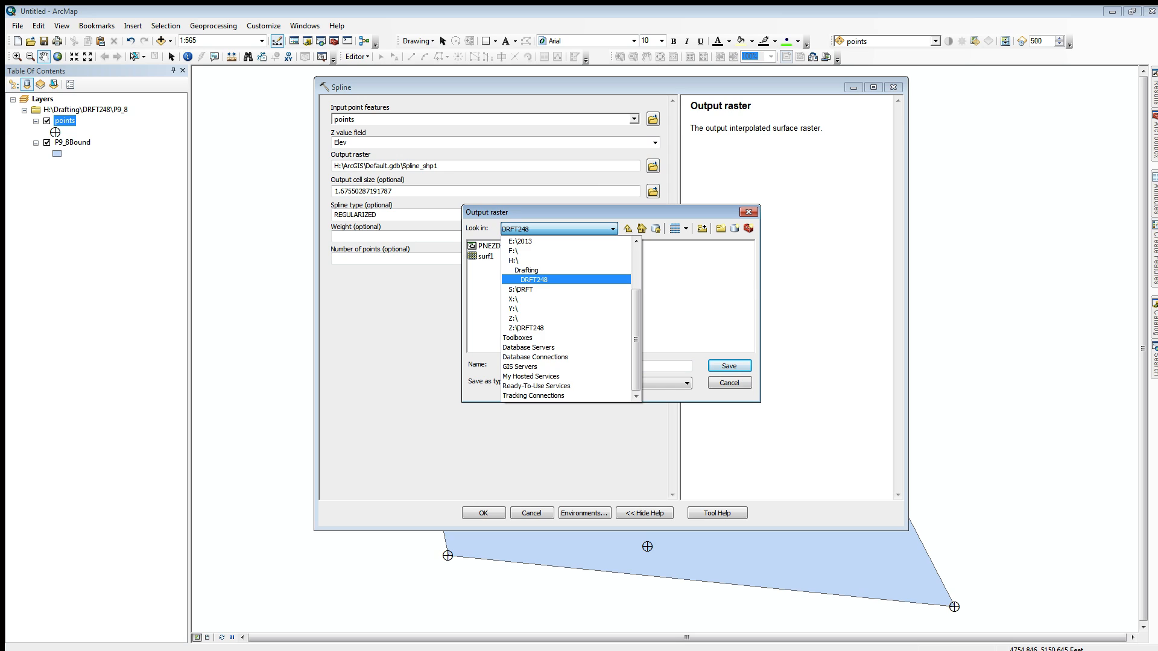
{"action": "double_click", "coordinate": [649, 255]}
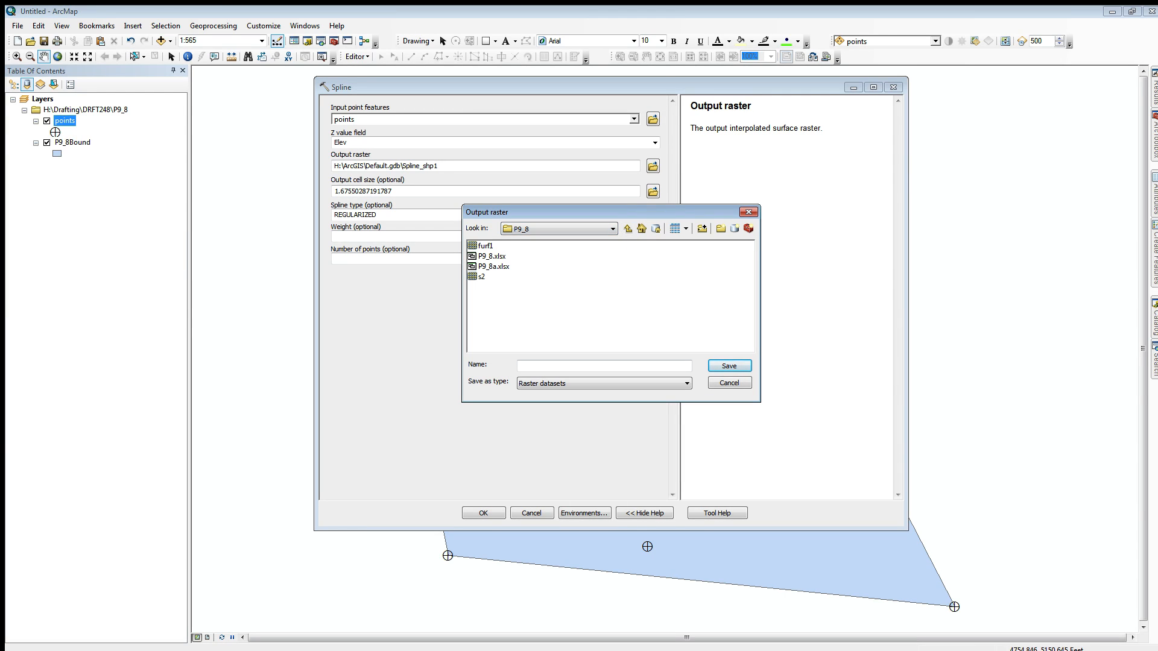
{"action": "left_click", "coordinate": [603, 366]}
{"action": "type", "text": "s"}
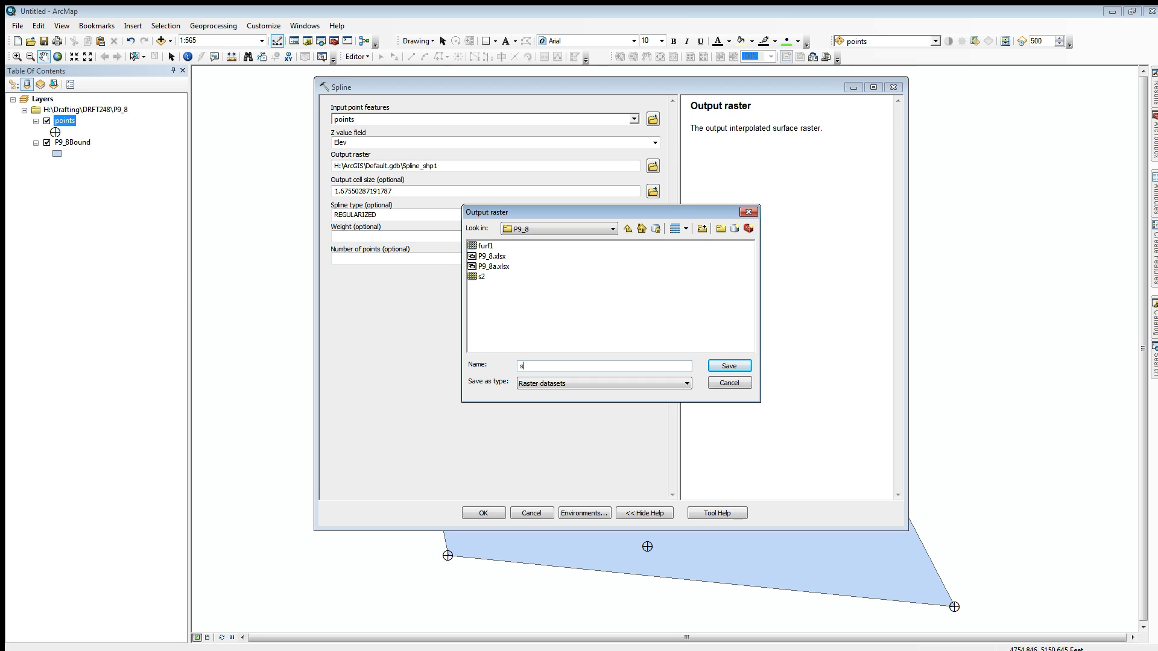
{"action": "type", "text": "urface01"}
{"action": "key", "text": "Return"}
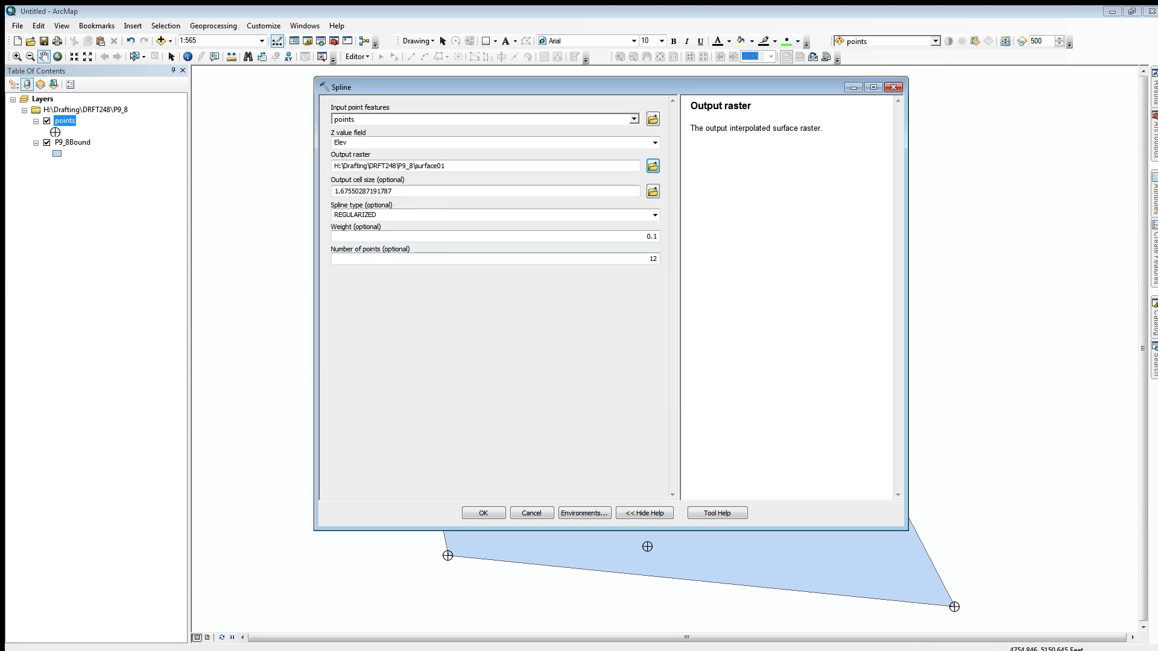
{"action": "key", "text": "Return"}
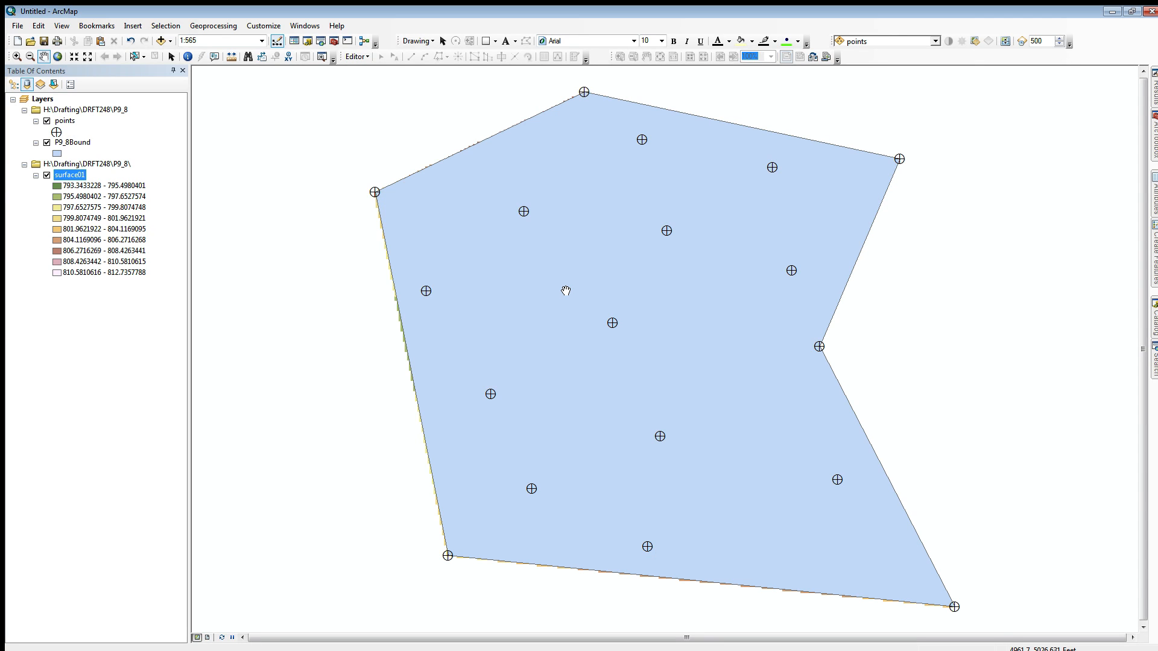
Step: Change the P9_8Bound polygon symbol to Hollow with an outline width of 1.5
{"action": "left_click", "coordinate": [57, 154]}
{"action": "left_click", "coordinate": [463, 312]}
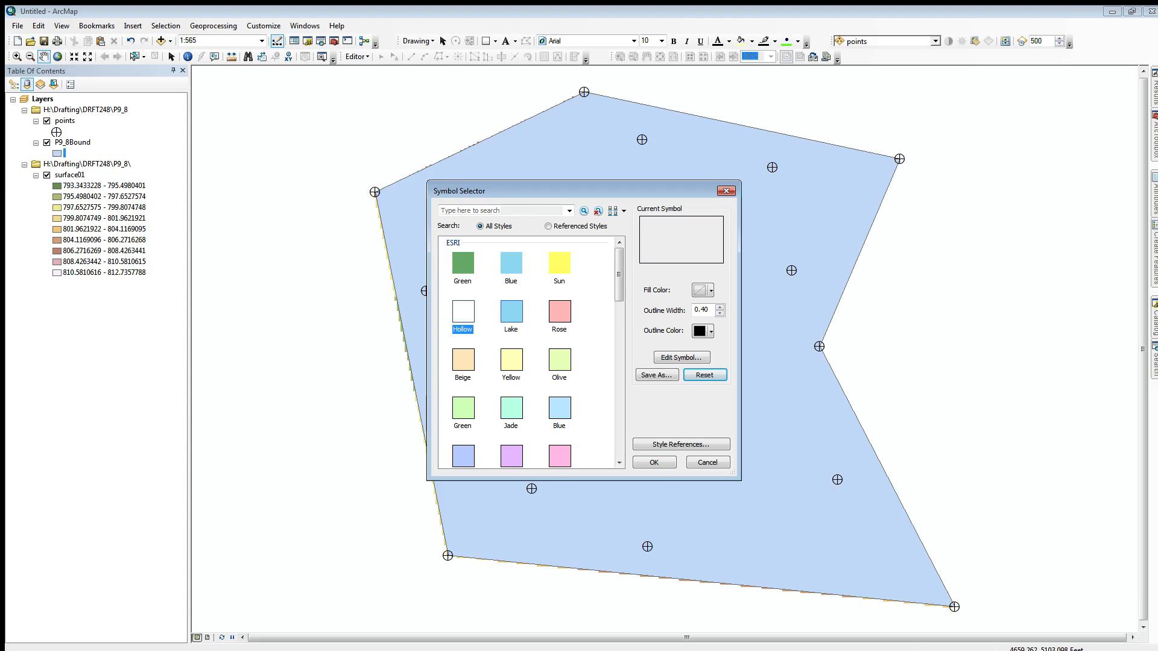
{"action": "left_click", "coordinate": [711, 331]}
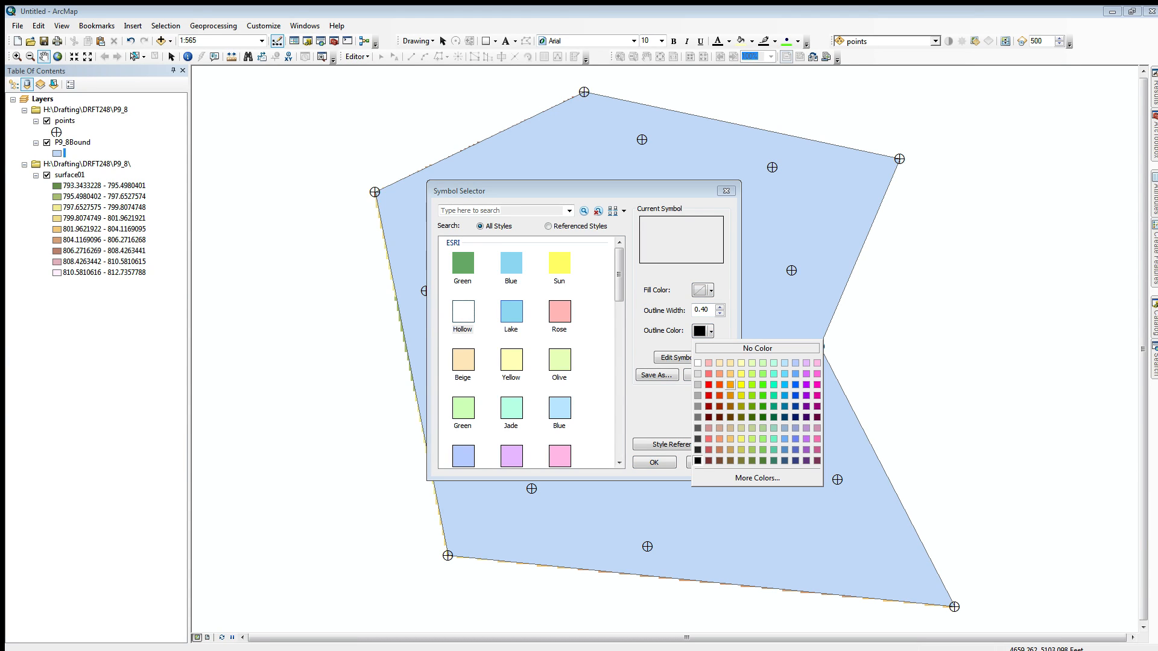
{"action": "left_click", "coordinate": [711, 310]}
{"action": "left_click_drag", "start_coordinate": [711, 310], "coordinate": [694, 310]}
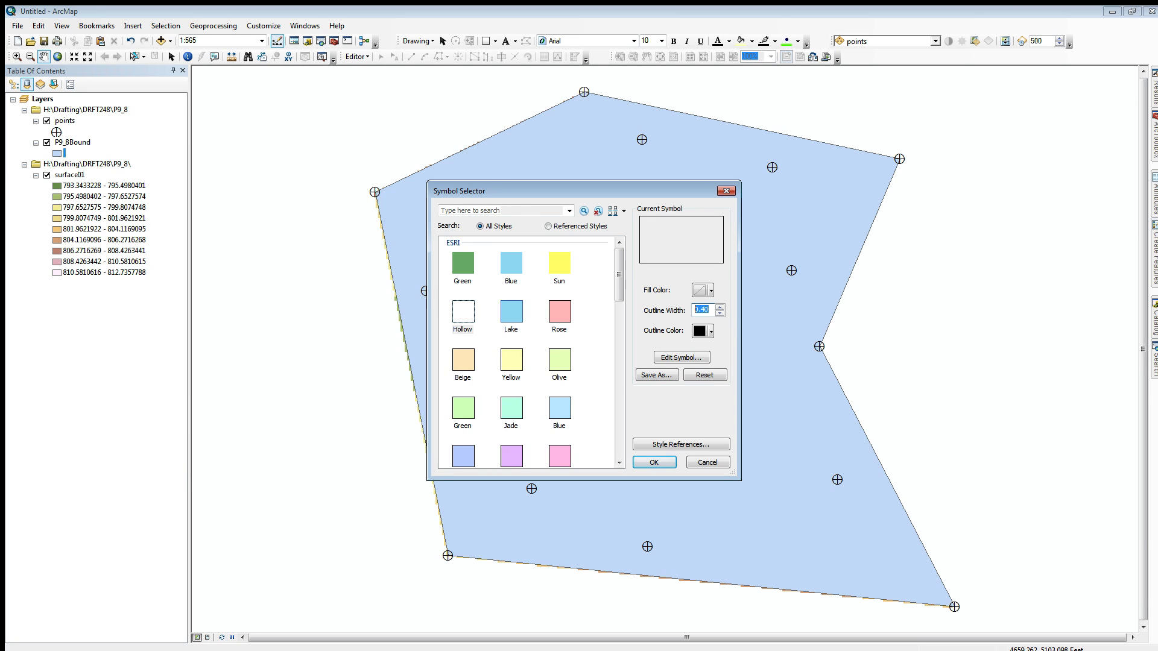
{"action": "type", "text": "1.5"}
{"action": "key", "text": "Return"}
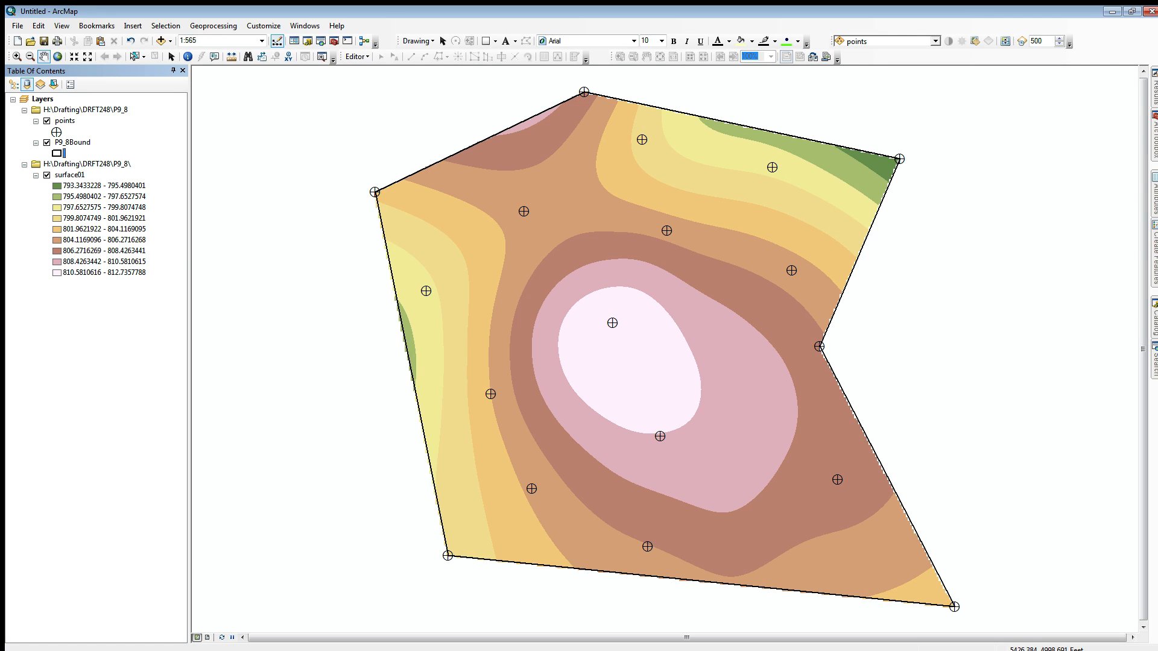
Step: Open the ArcToolbox environment settings and expand the Workspace section
{"action": "mouse_move", "coordinate": [1156, 148]}
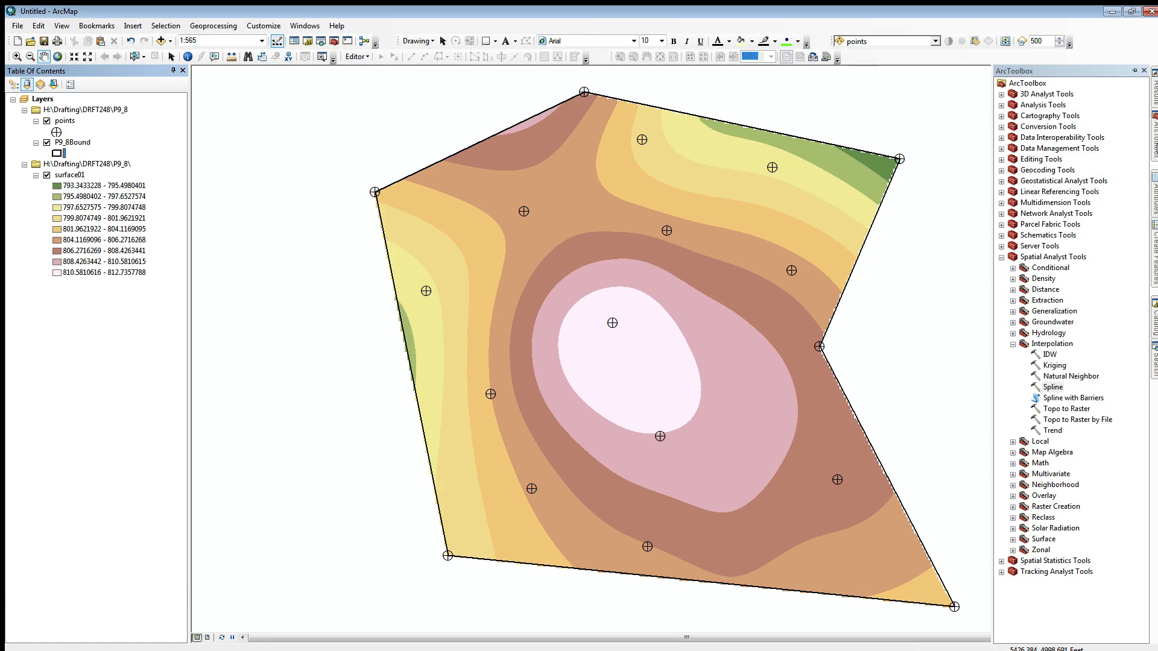
{"action": "left_click", "coordinate": [1013, 345]}
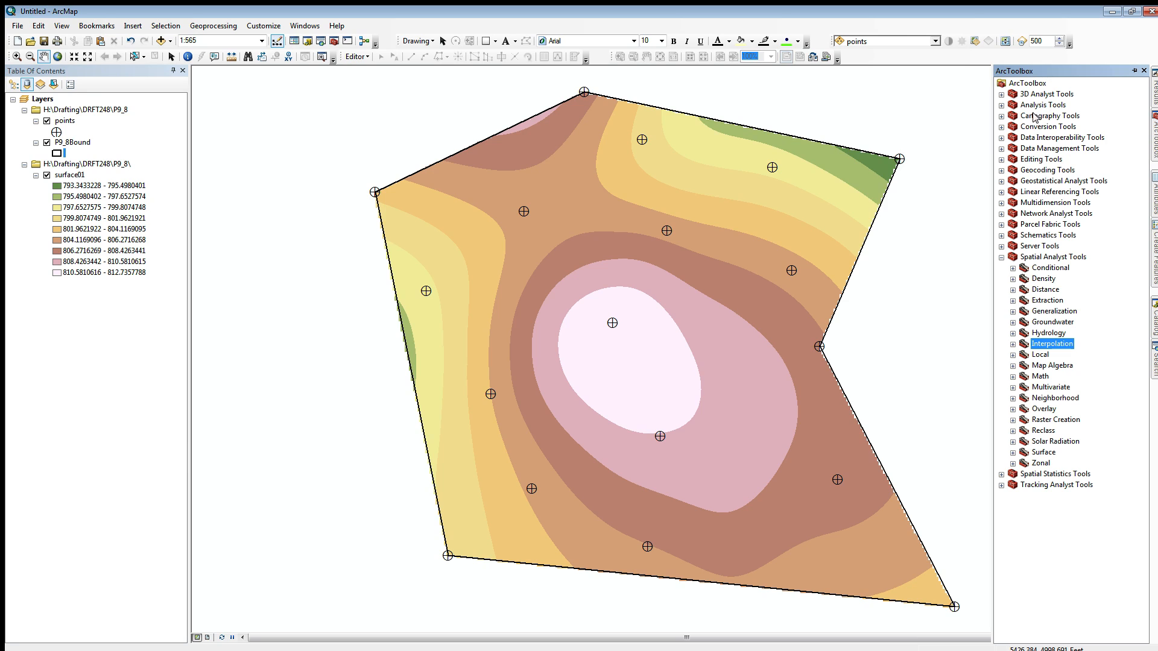
{"action": "right_click", "coordinate": [1025, 84]}
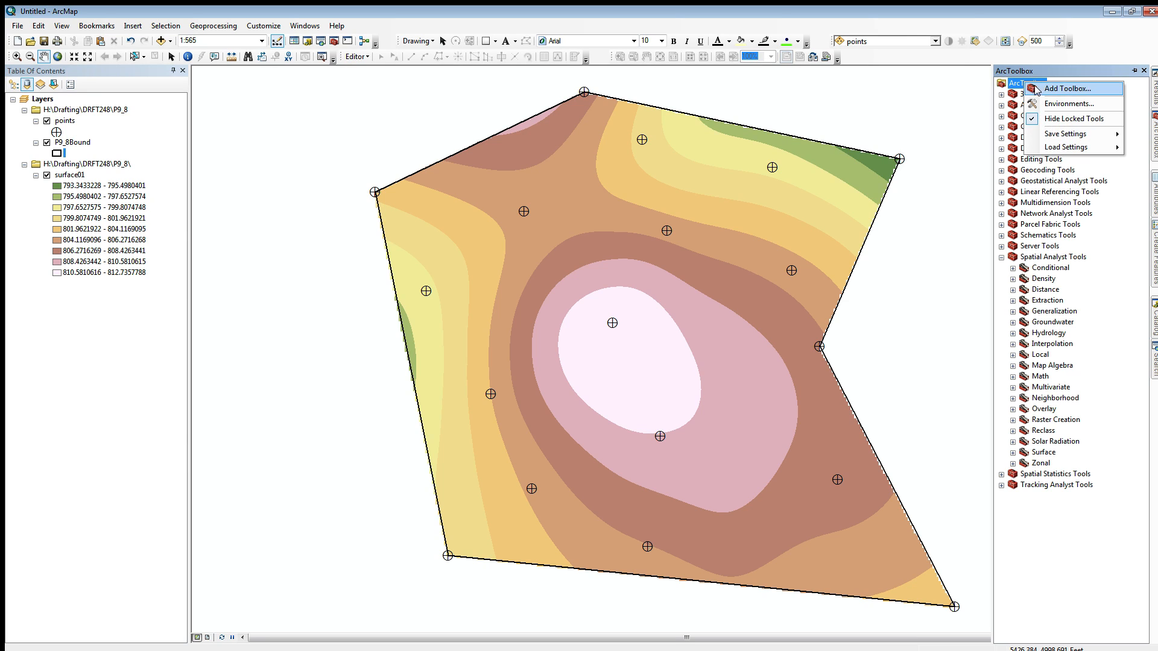
{"action": "left_click", "coordinate": [1052, 105]}
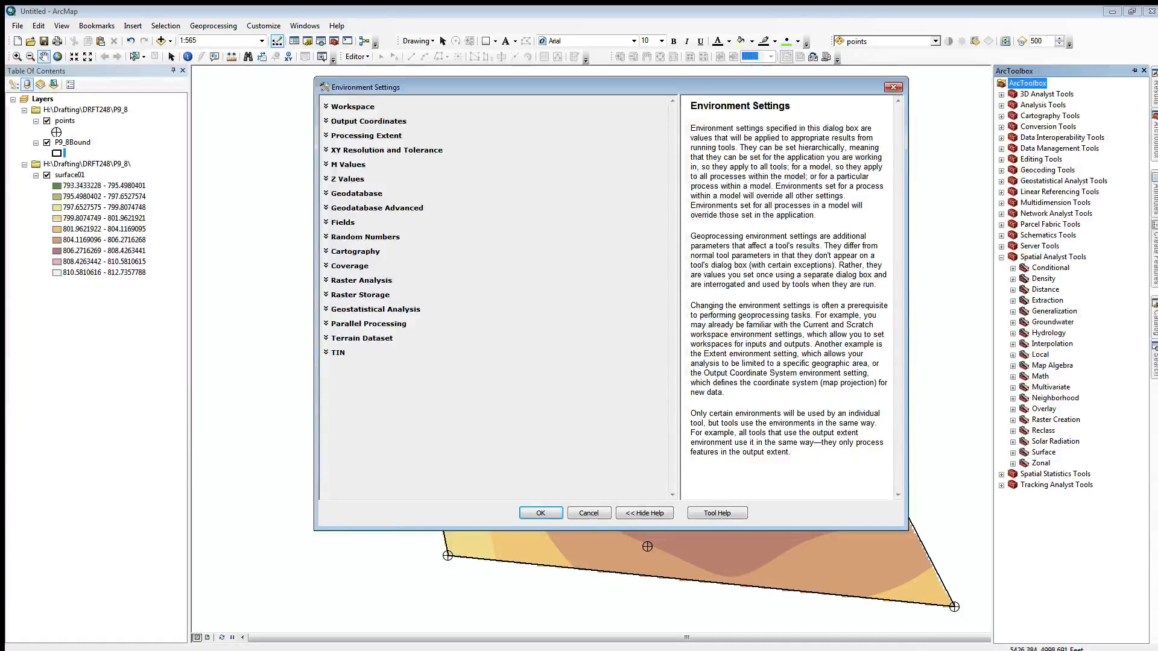
{"action": "left_click", "coordinate": [326, 107]}
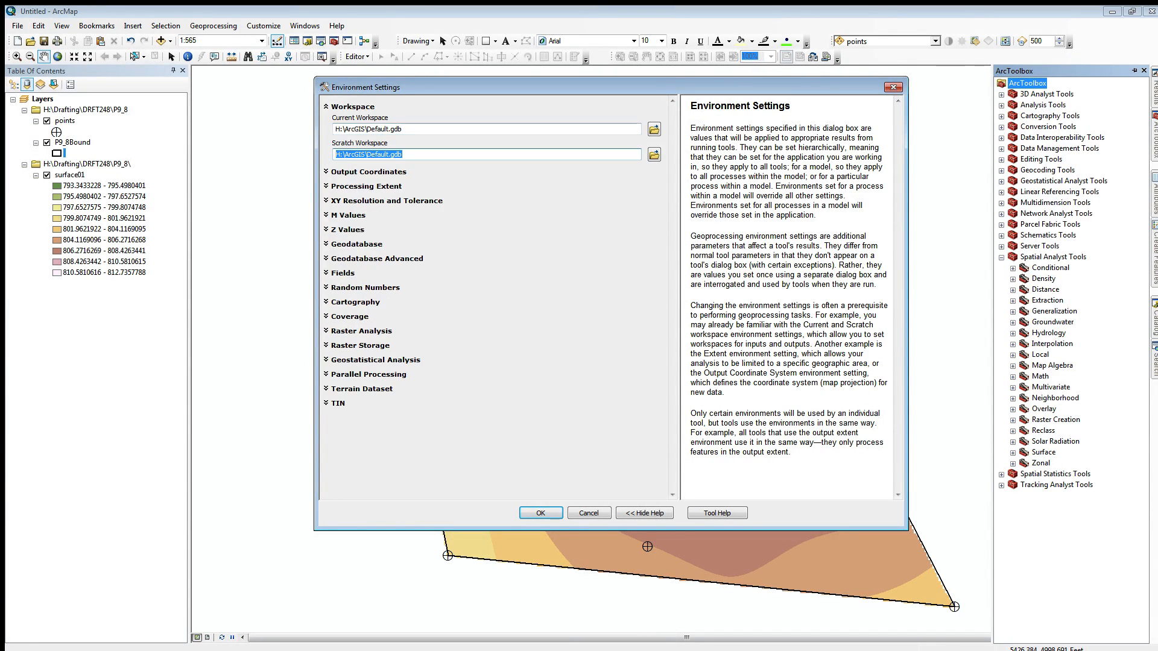
Step: Set the current workspace to the H:\Drafting\DRFT248\P9_8 folder
{"action": "left_click", "coordinate": [654, 129]}
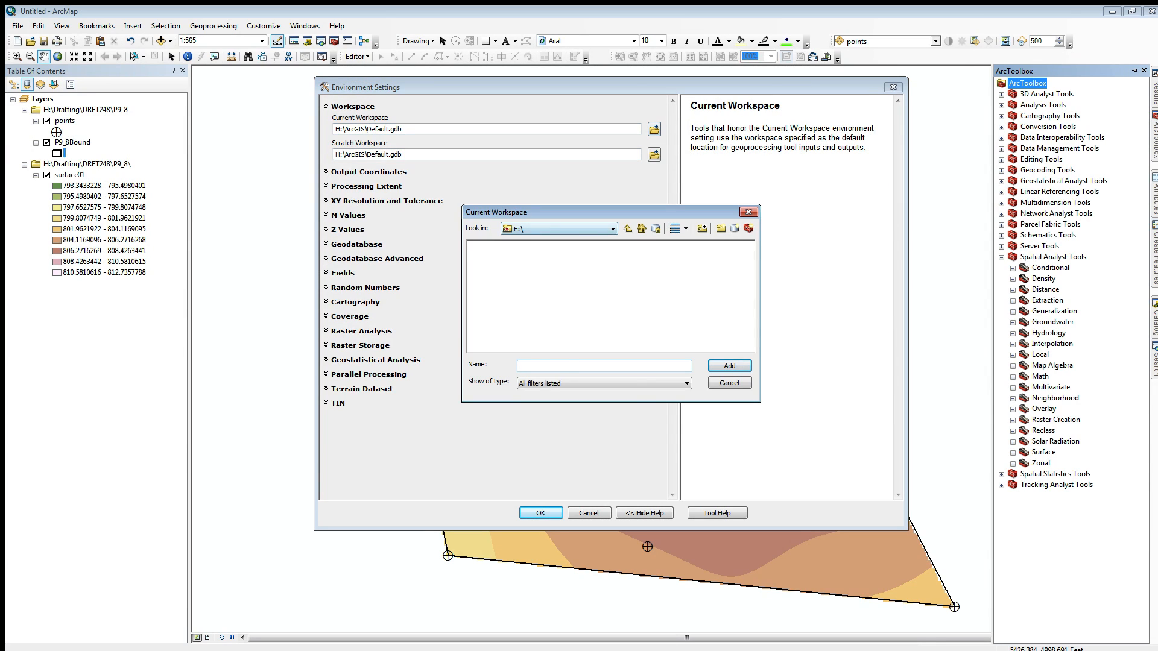
{"action": "left_click", "coordinate": [612, 229]}
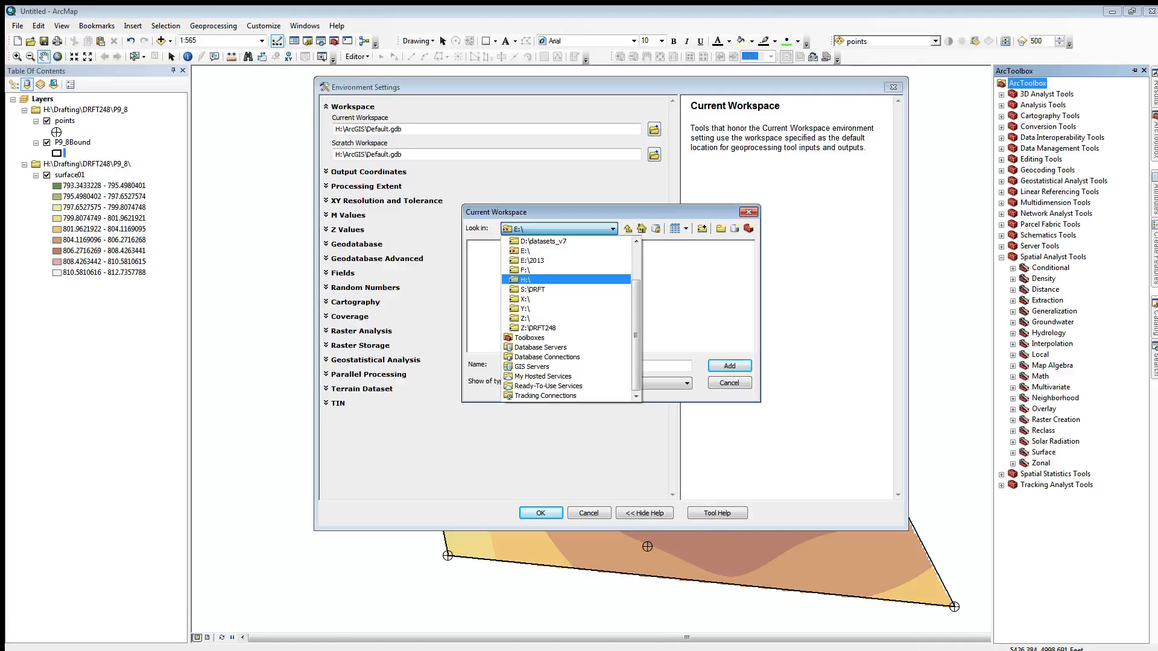
{"action": "left_click", "coordinate": [526, 280]}
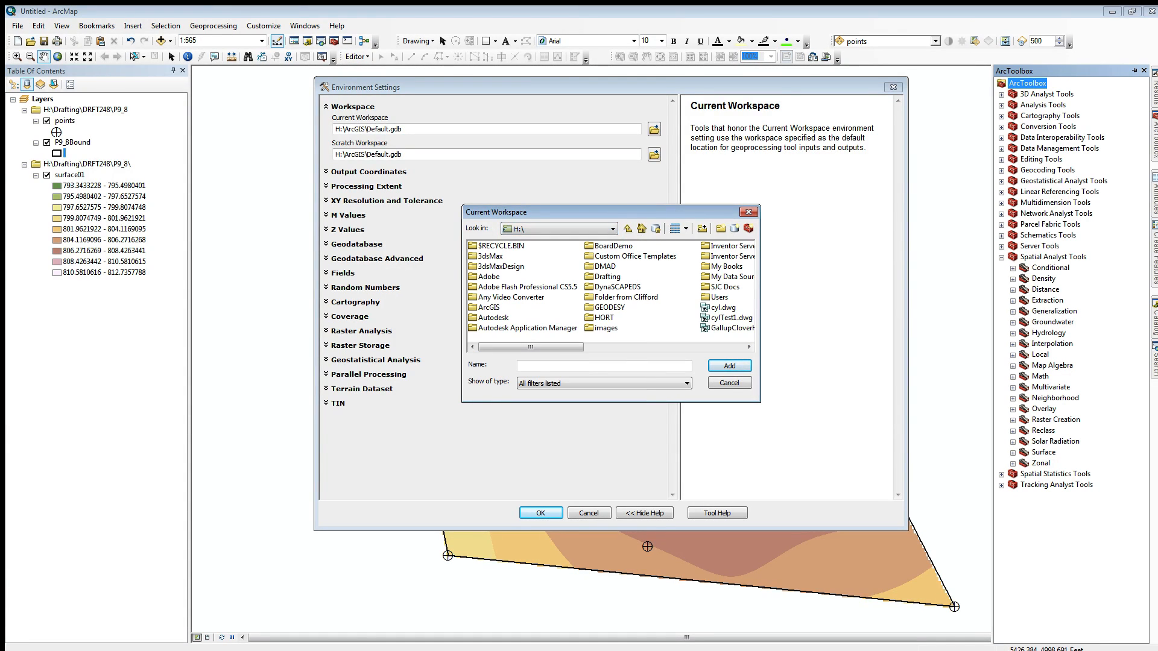
{"action": "double_click", "coordinate": [607, 277]}
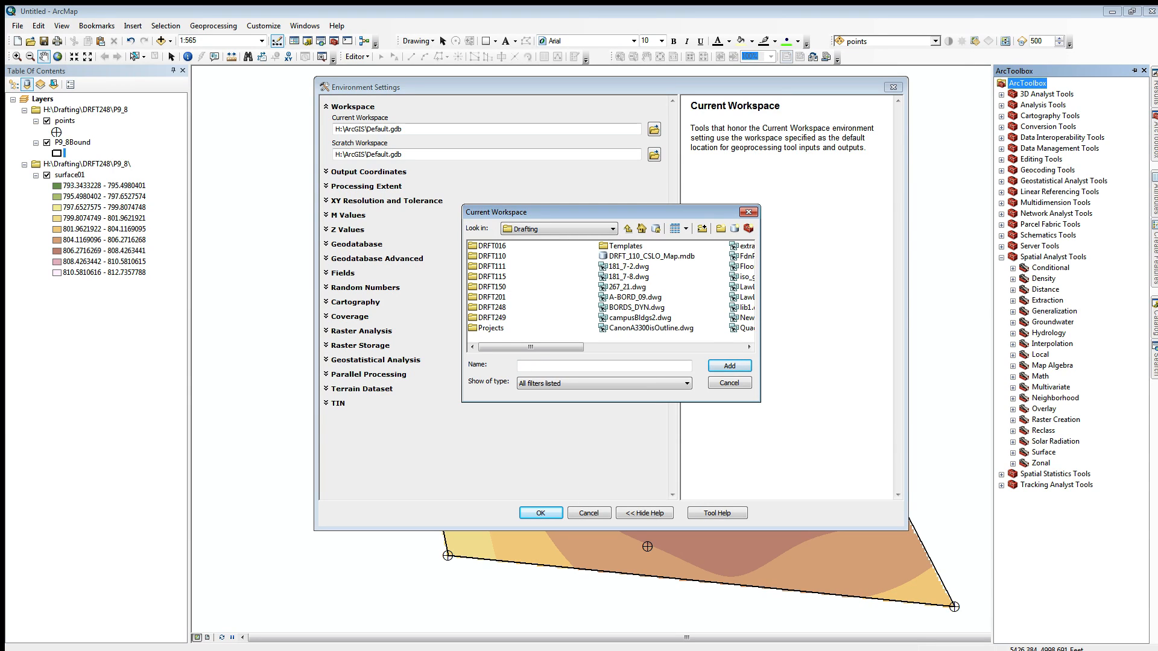
{"action": "left_click", "coordinate": [491, 308]}
{"action": "double_click", "coordinate": [491, 308]}
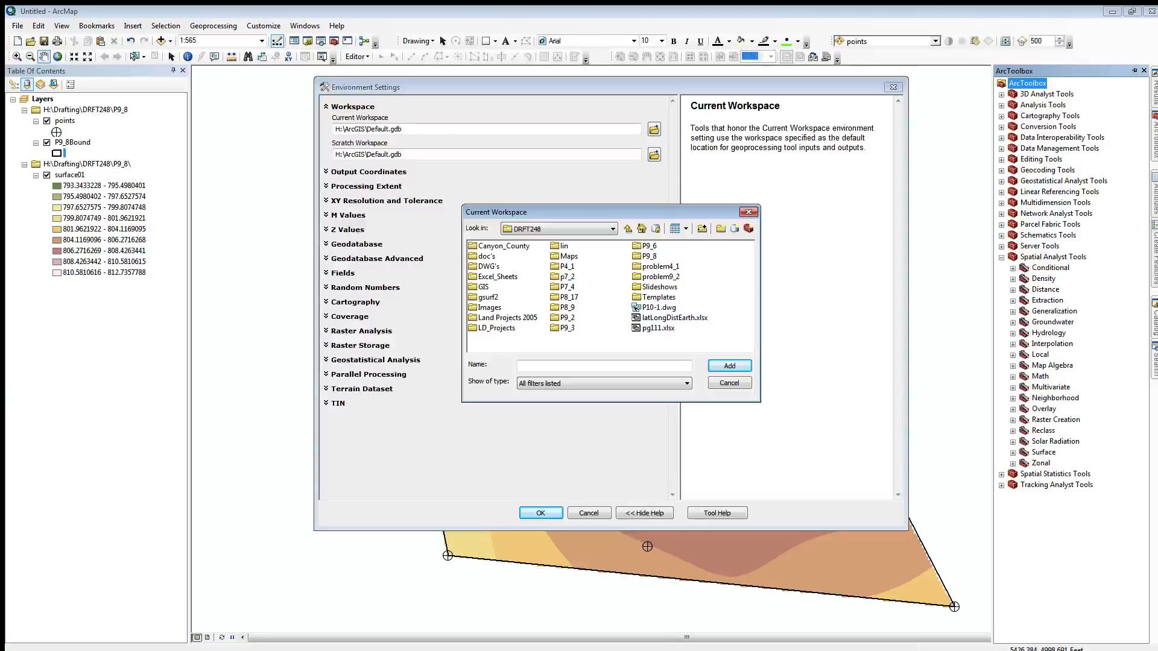
{"action": "left_click", "coordinate": [650, 256]}
{"action": "left_click", "coordinate": [730, 366]}
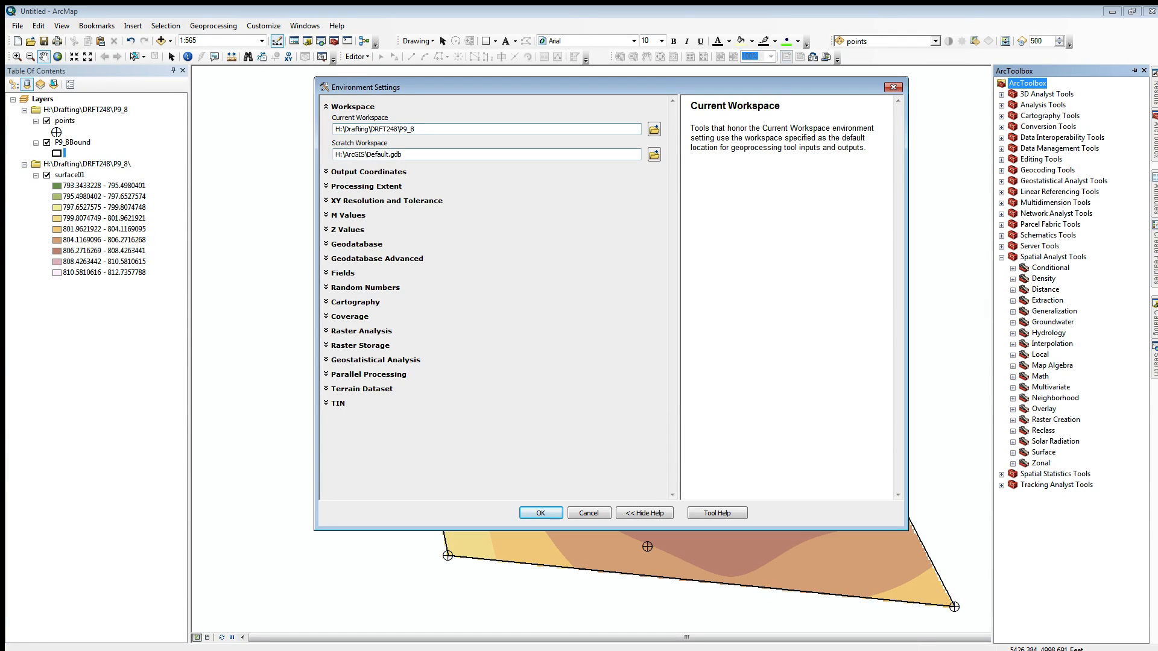
Step: Set the scratch workspace to the same H:\Drafting\DRFT248\P9_8 path and apply the environment settings
{"action": "left_click_drag", "start_coordinate": [415, 129], "coordinate": [335, 129]}
{"action": "key", "text": "ctrl+c"}
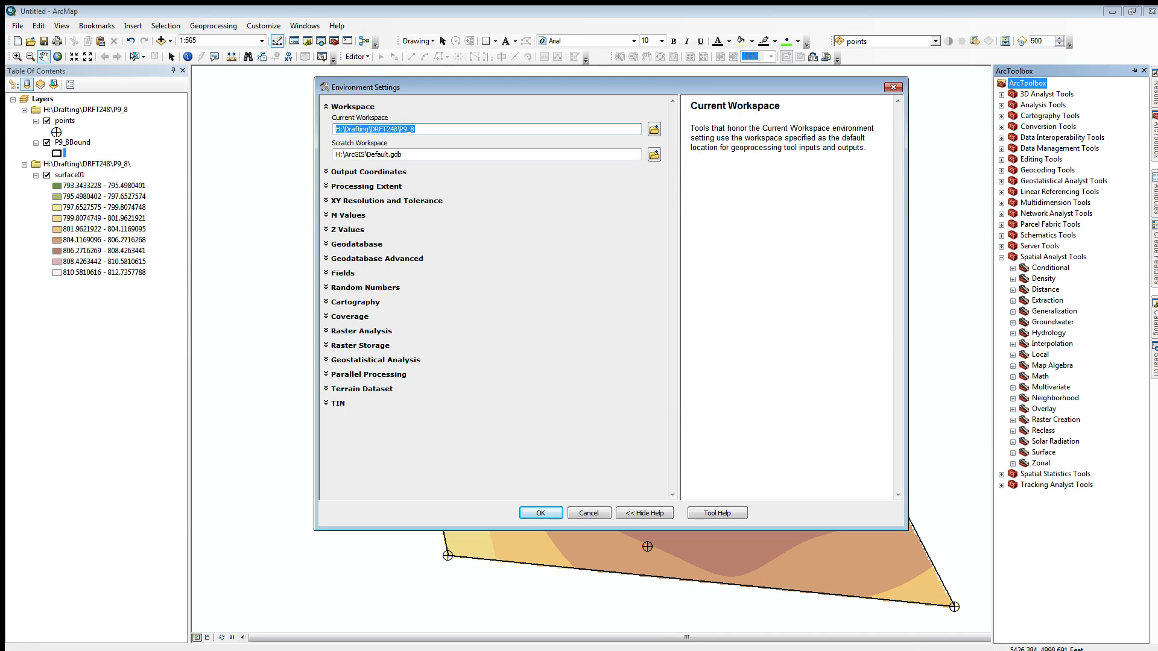
{"action": "left_click_drag", "start_coordinate": [403, 154], "coordinate": [335, 155]}
{"action": "key", "text": "ctrl+v"}
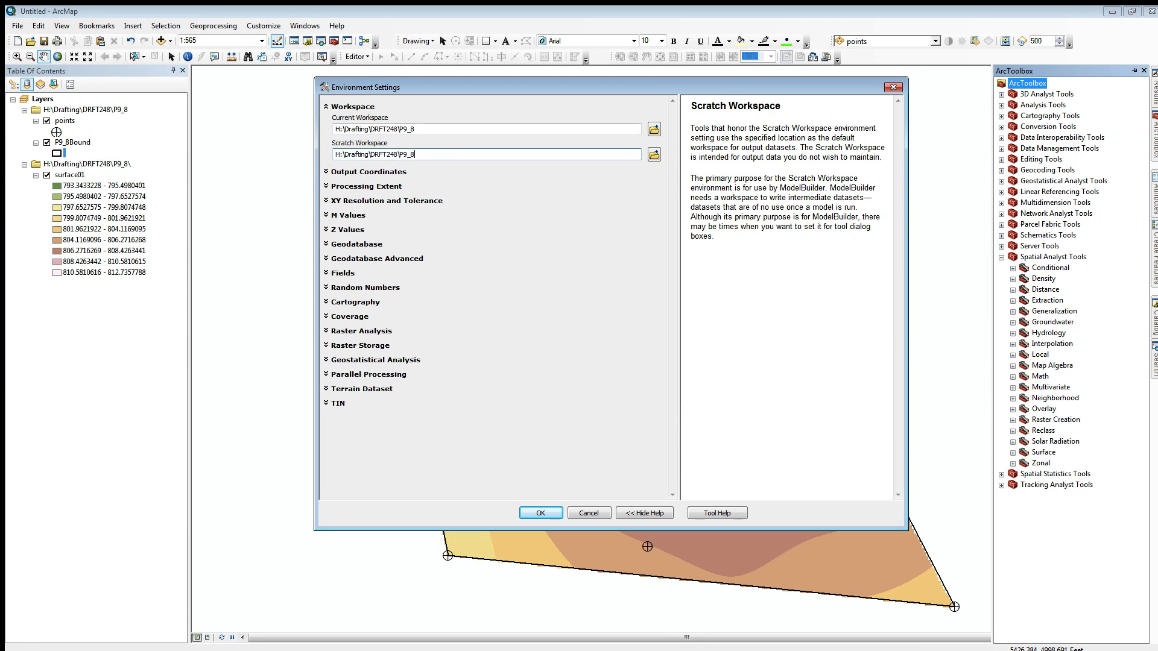
{"action": "left_click", "coordinate": [540, 513]}
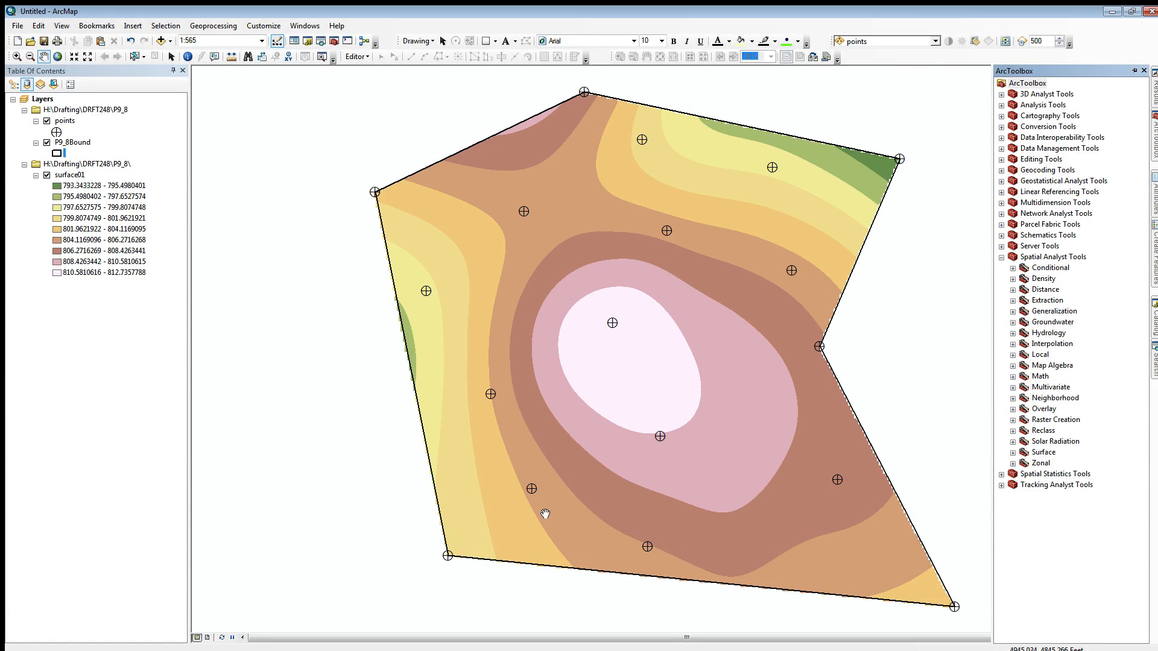
Step: Open the Contour tool from the Spatial Analyst Surface toolset and choose surface01 as its input raster
{"action": "left_click", "coordinate": [1013, 453]}
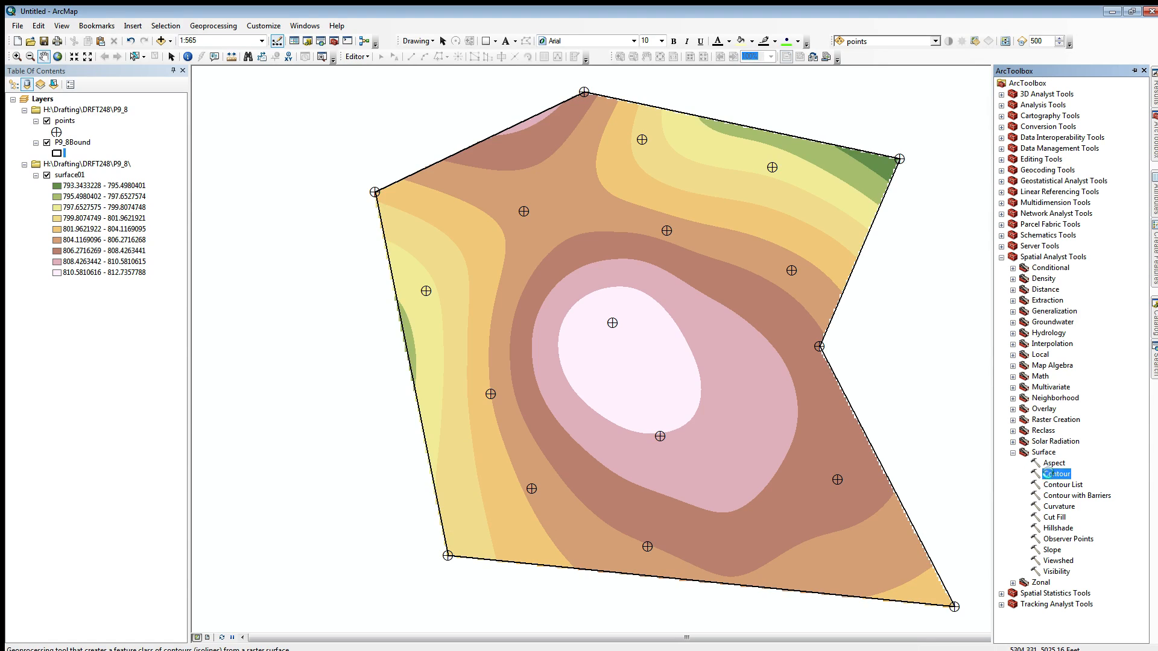
{"action": "double_click", "coordinate": [1057, 474]}
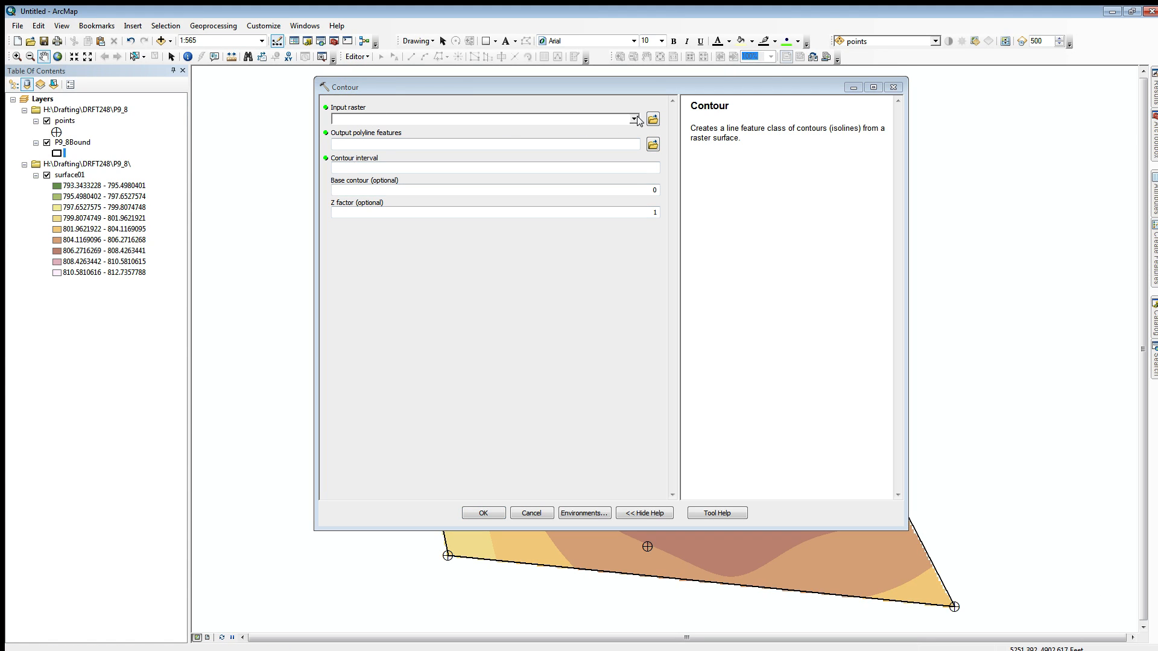
{"action": "left_click", "coordinate": [634, 119]}
{"action": "left_click", "coordinate": [372, 131]}
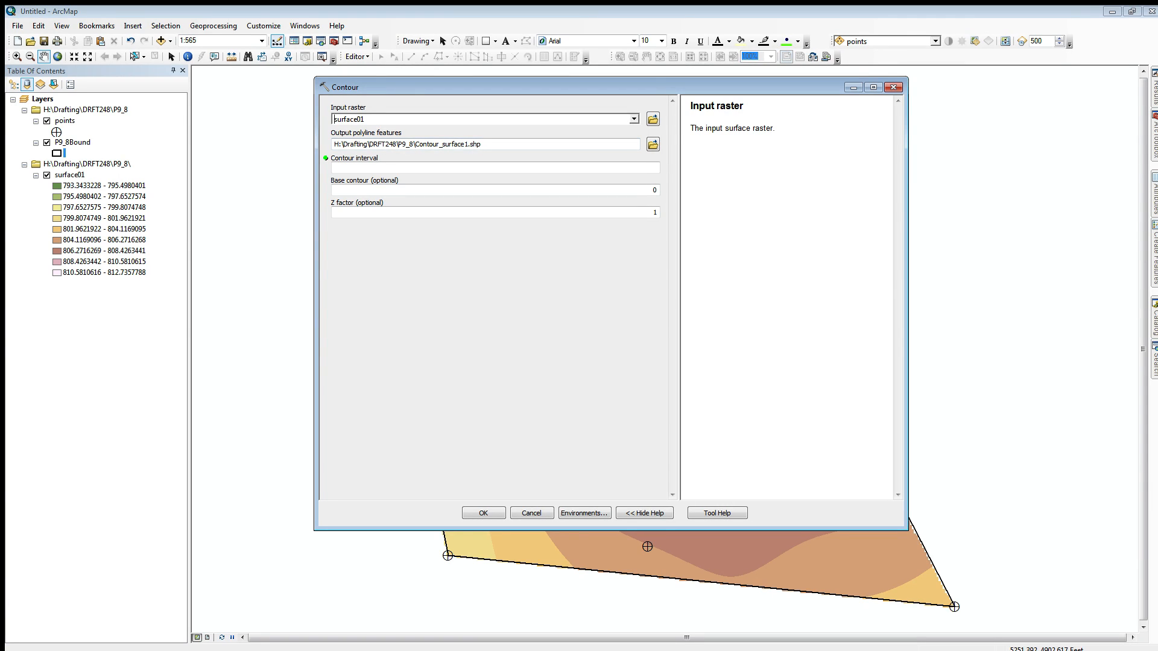
Step: Name the output polyline features Contour1.shp in the P9_8 folder and run the Contour tool with a contour interval of 1
{"action": "left_click", "coordinate": [458, 144]}
{"action": "left_click_drag", "start_coordinate": [469, 144], "coordinate": [420, 144]}
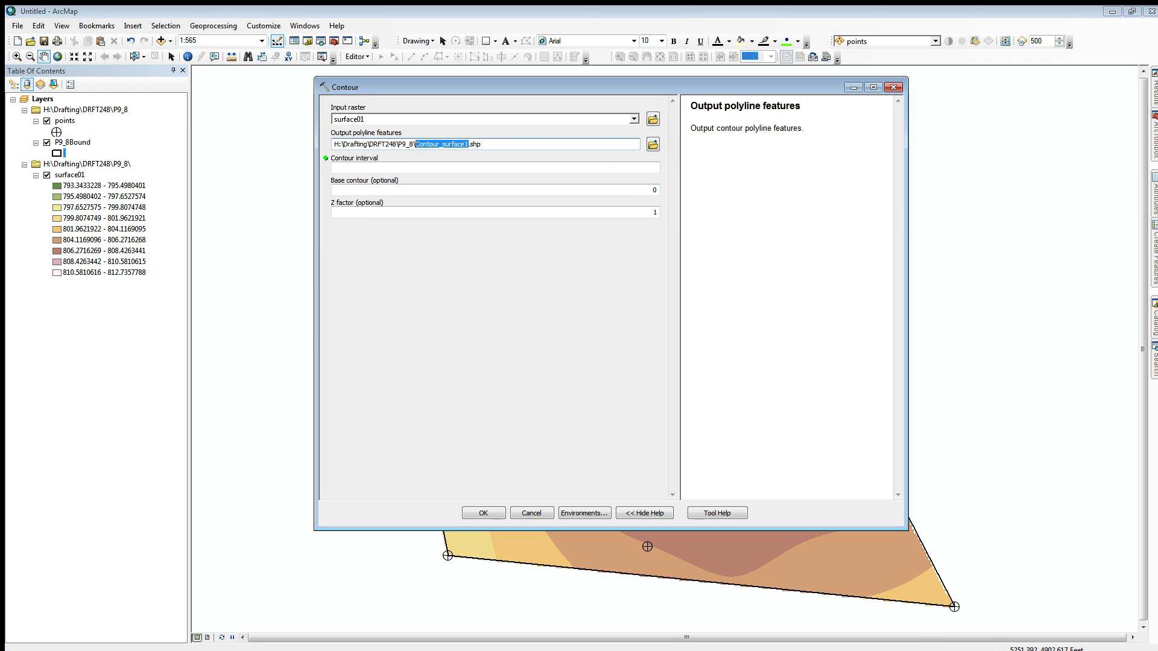
{"action": "left_click", "coordinate": [423, 145]}
{"action": "left_click_drag", "start_coordinate": [466, 145], "coordinate": [438, 144]}
{"action": "key", "text": "Delete"}
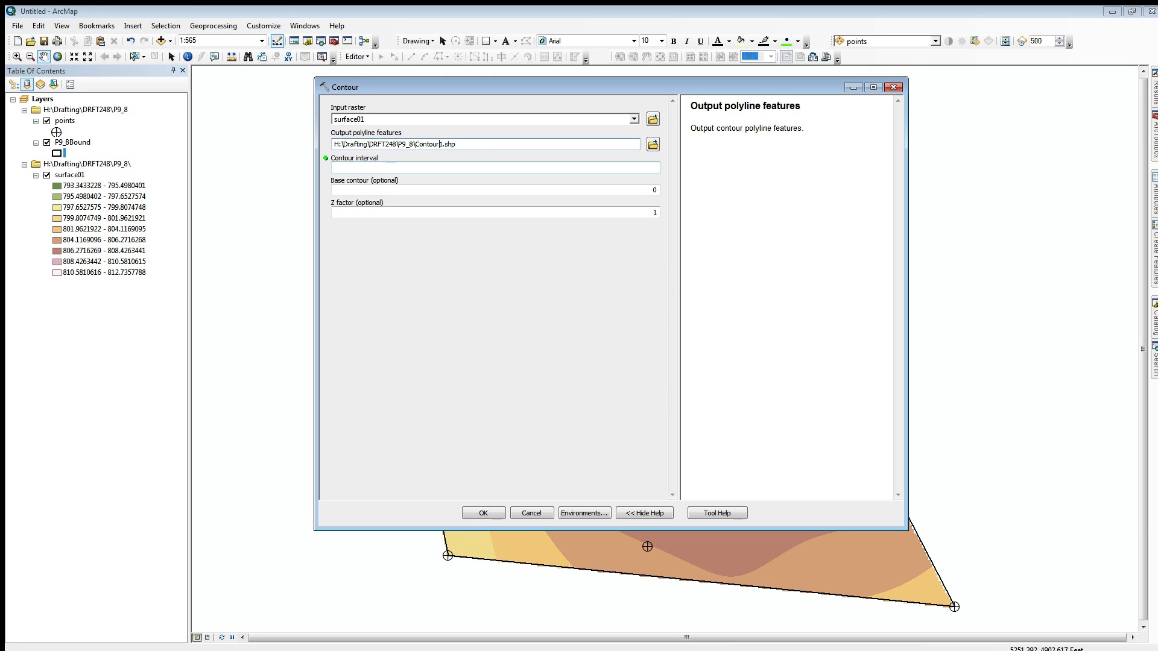
{"action": "left_click", "coordinate": [422, 168]}
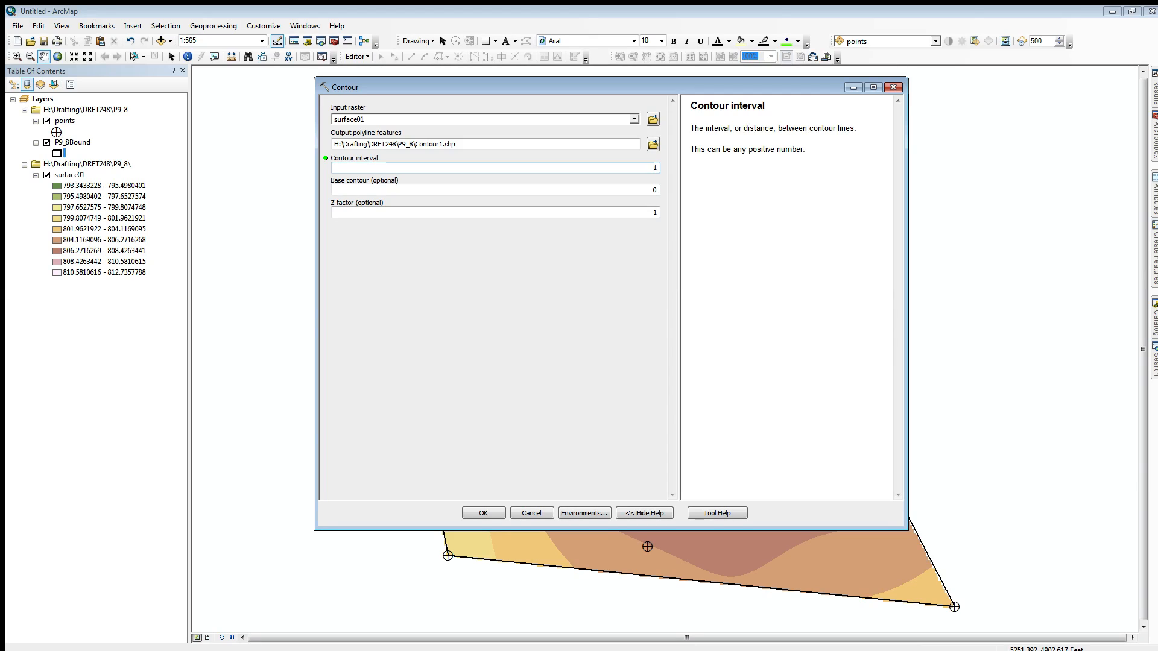
{"action": "left_click", "coordinate": [483, 512]}
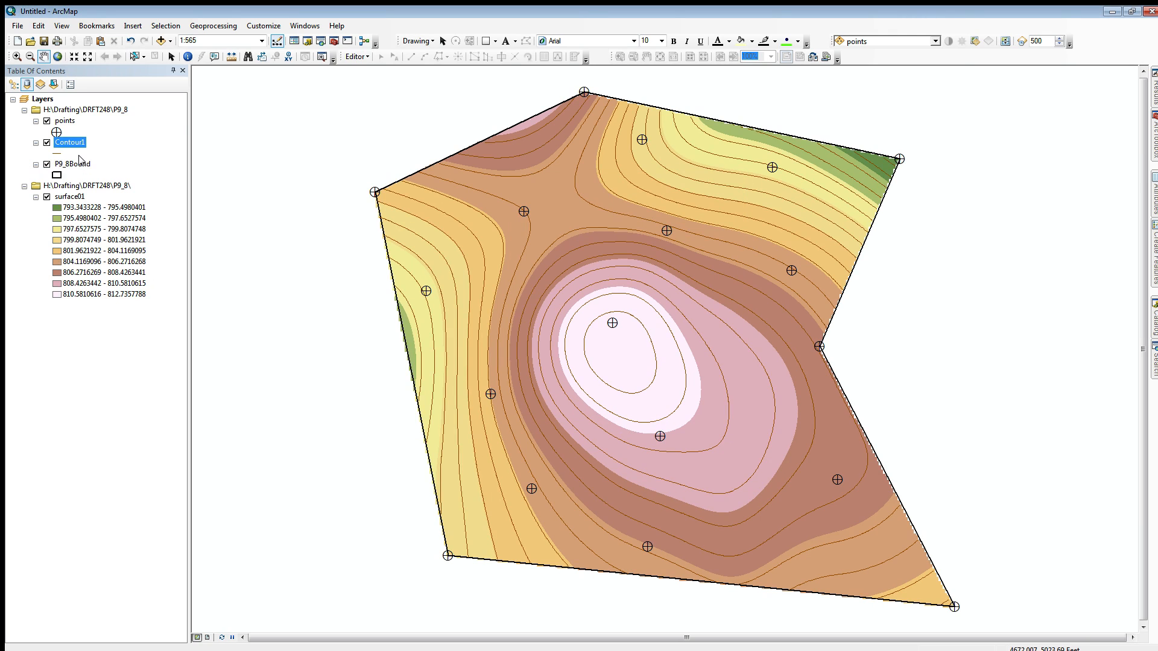
Step: Add a text field named index with a length of 2 to the Contour1 layer's attribute table
{"action": "right_click", "coordinate": [71, 145]}
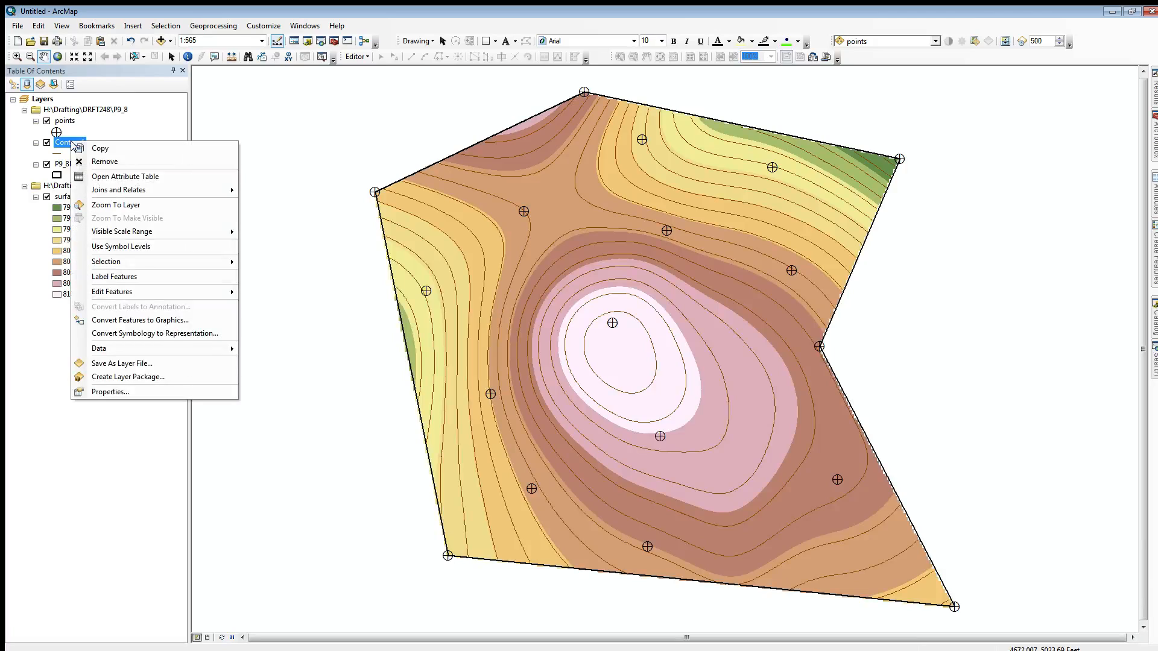
{"action": "left_click", "coordinate": [105, 174]}
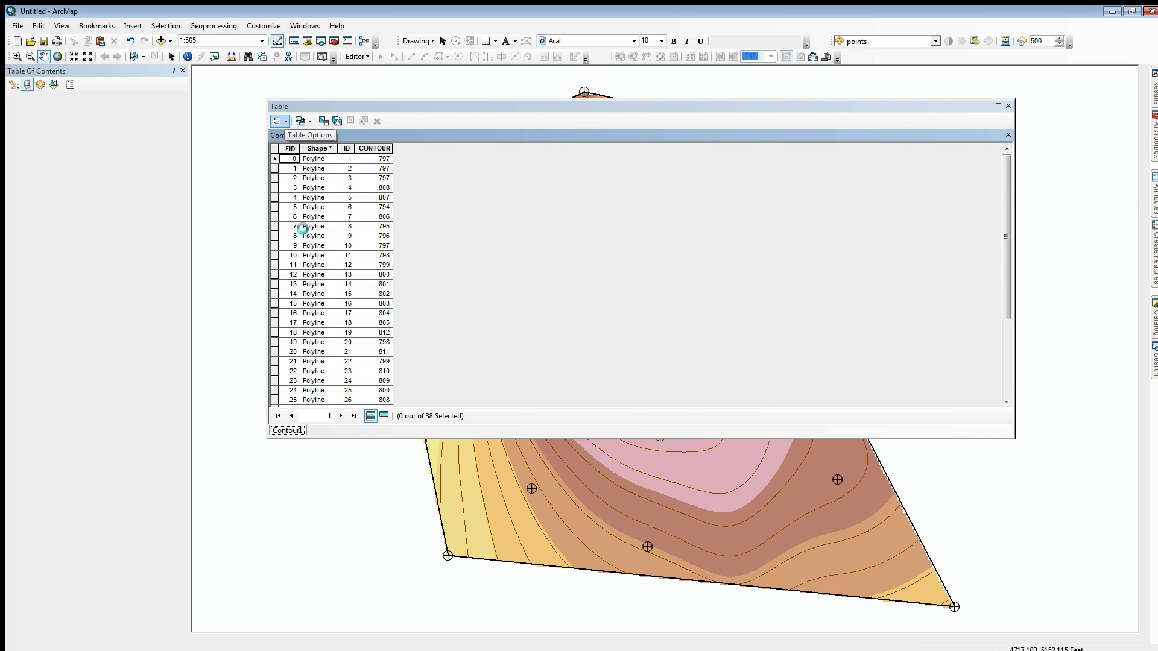
{"action": "left_click", "coordinate": [277, 120]}
{"action": "left_click", "coordinate": [320, 207]}
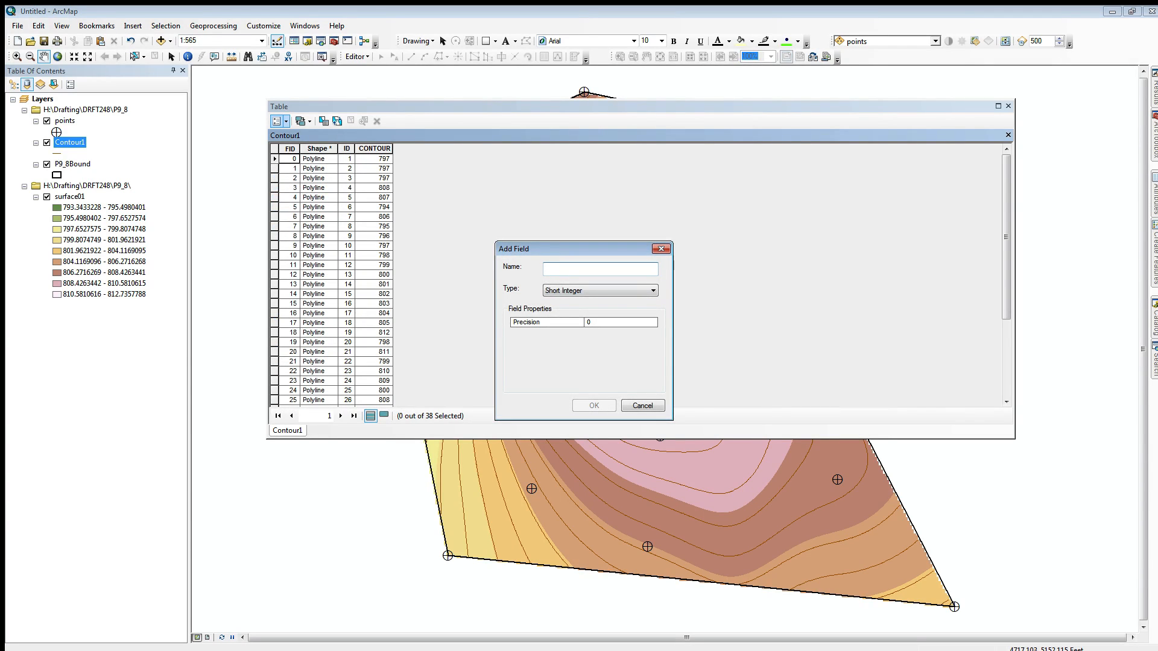
{"action": "type", "text": "index"}
{"action": "left_click", "coordinate": [652, 291]}
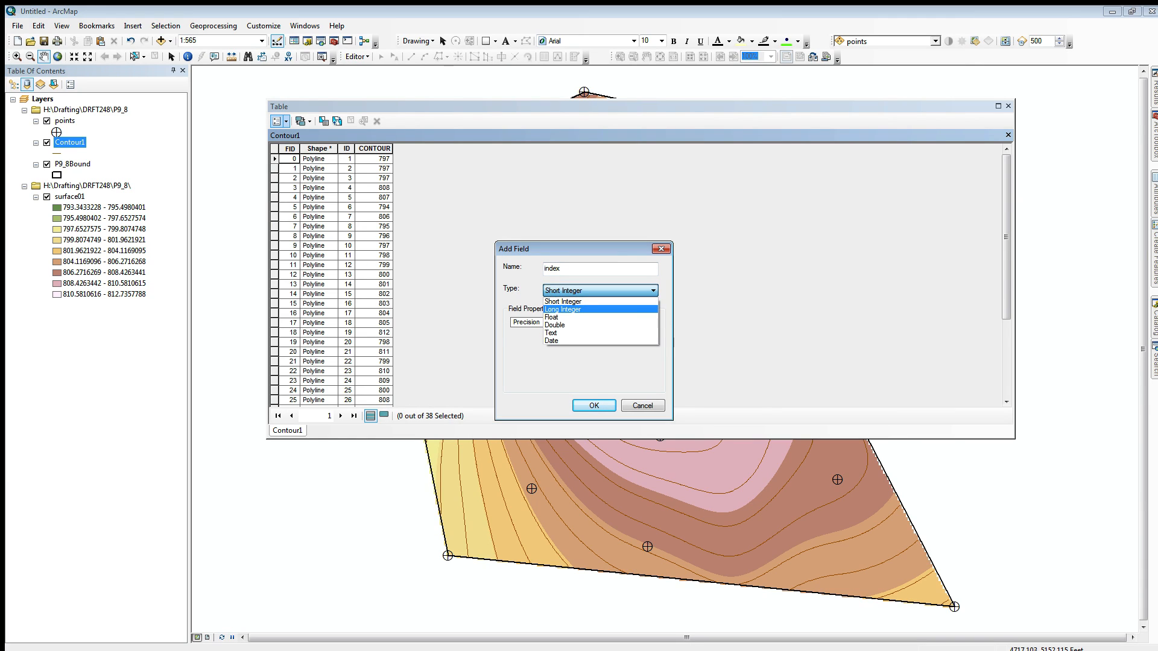
{"action": "left_click", "coordinate": [600, 309]}
{"action": "left_click", "coordinate": [620, 323]}
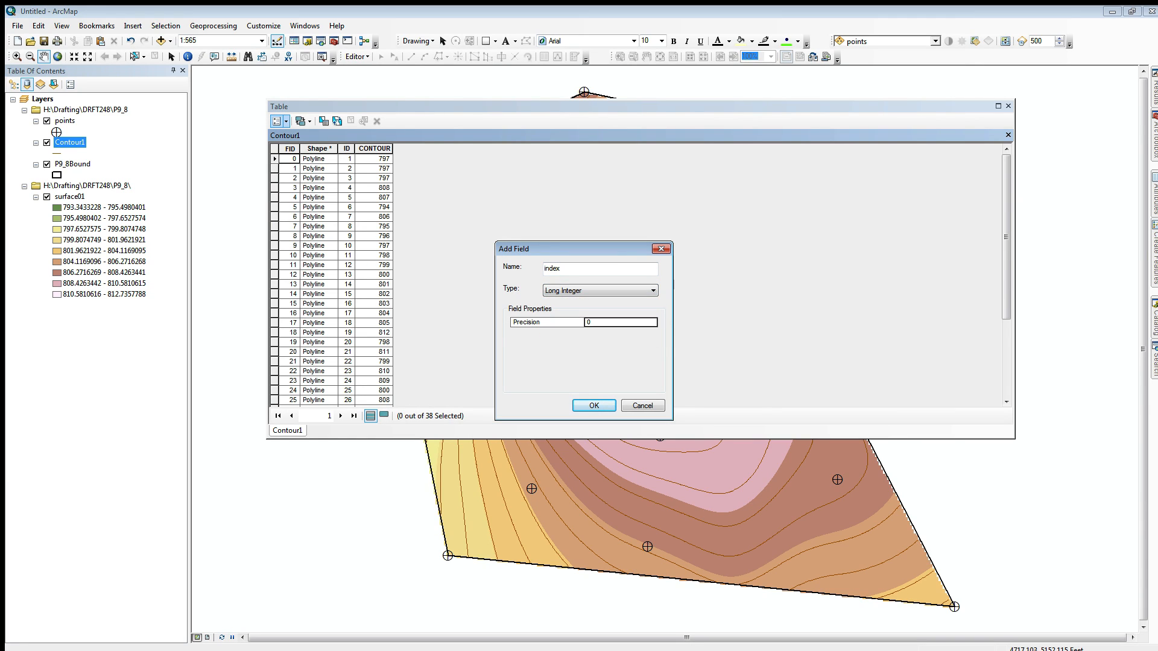
{"action": "left_click", "coordinate": [653, 291]}
{"action": "left_click", "coordinate": [597, 332]}
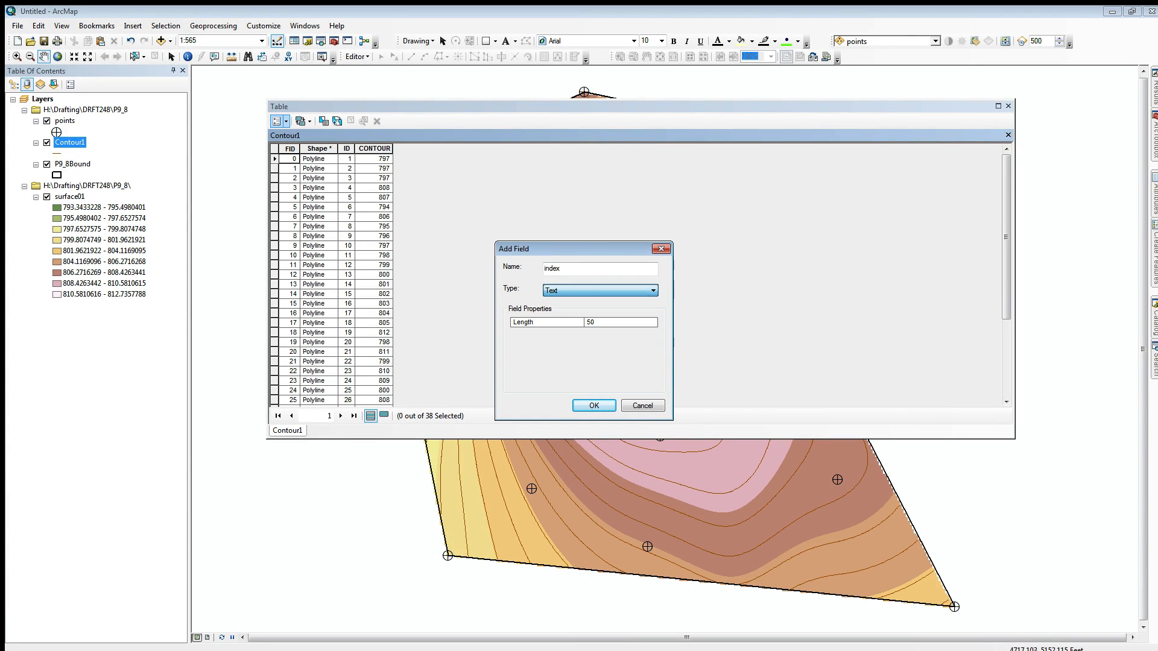
{"action": "double_click", "coordinate": [591, 323]}
{"action": "type", "text": "2"}
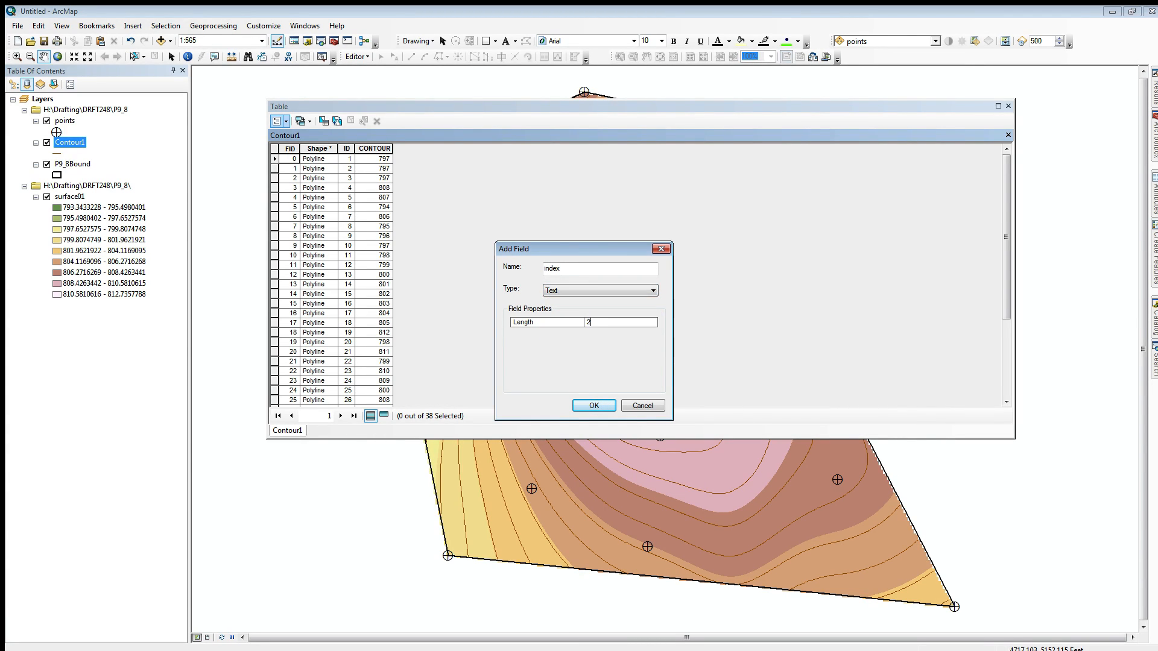
{"action": "key", "text": "Return"}
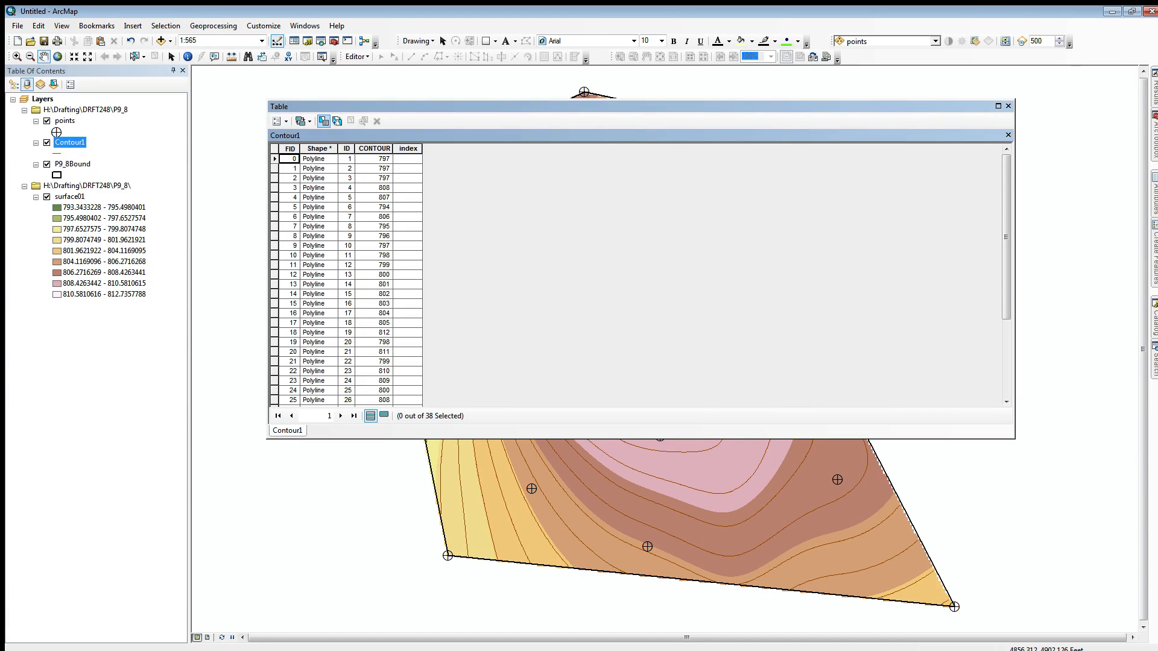
Step: Select the Contour1 records by attributes using the expression MOD( "CONTOUR",5) = 0
{"action": "left_click", "coordinate": [324, 120]}
{"action": "left_click_drag", "start_coordinate": [90, 26], "coordinate": [188, 50]}
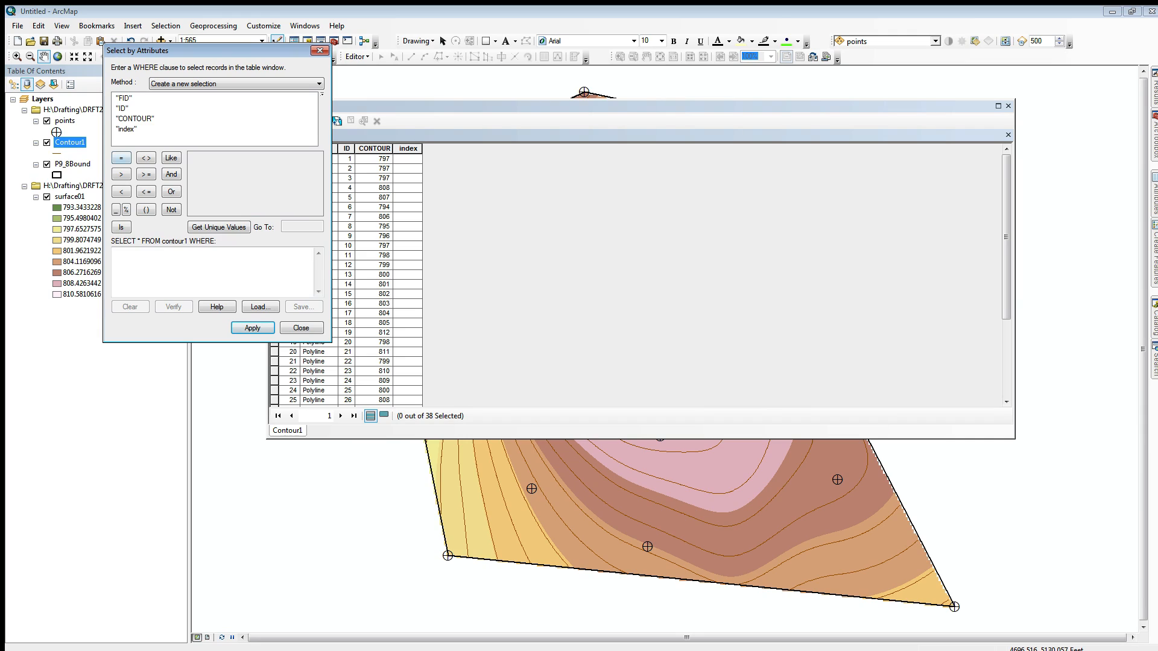
{"action": "left_click", "coordinate": [163, 264]}
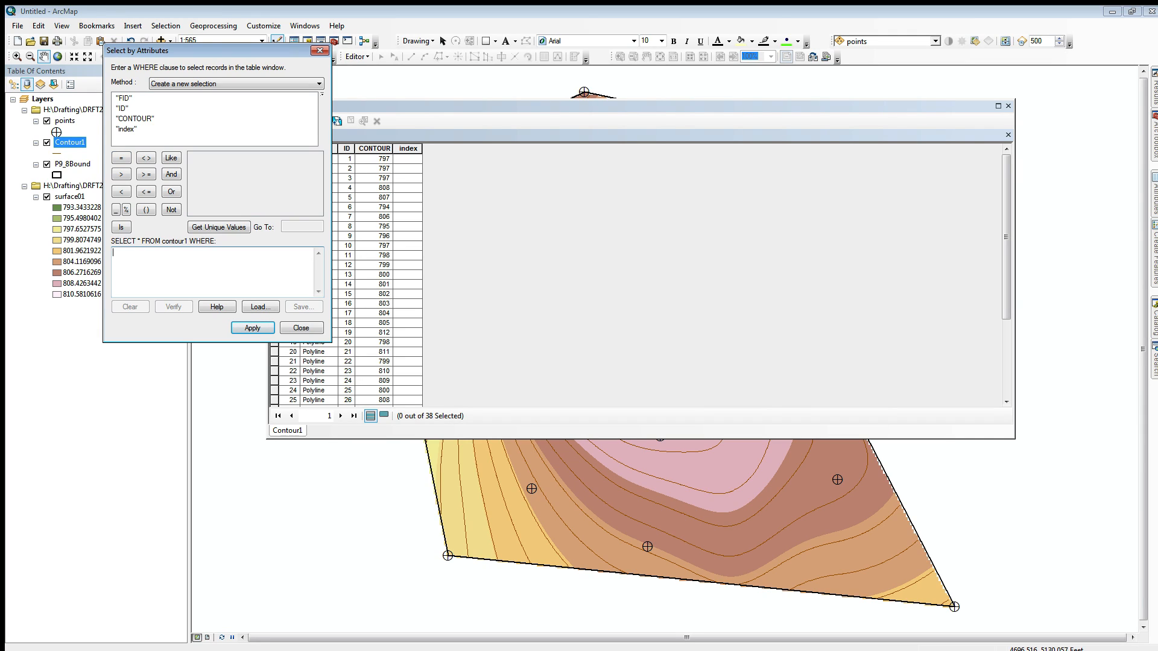
{"action": "type", "text": "MOD("}
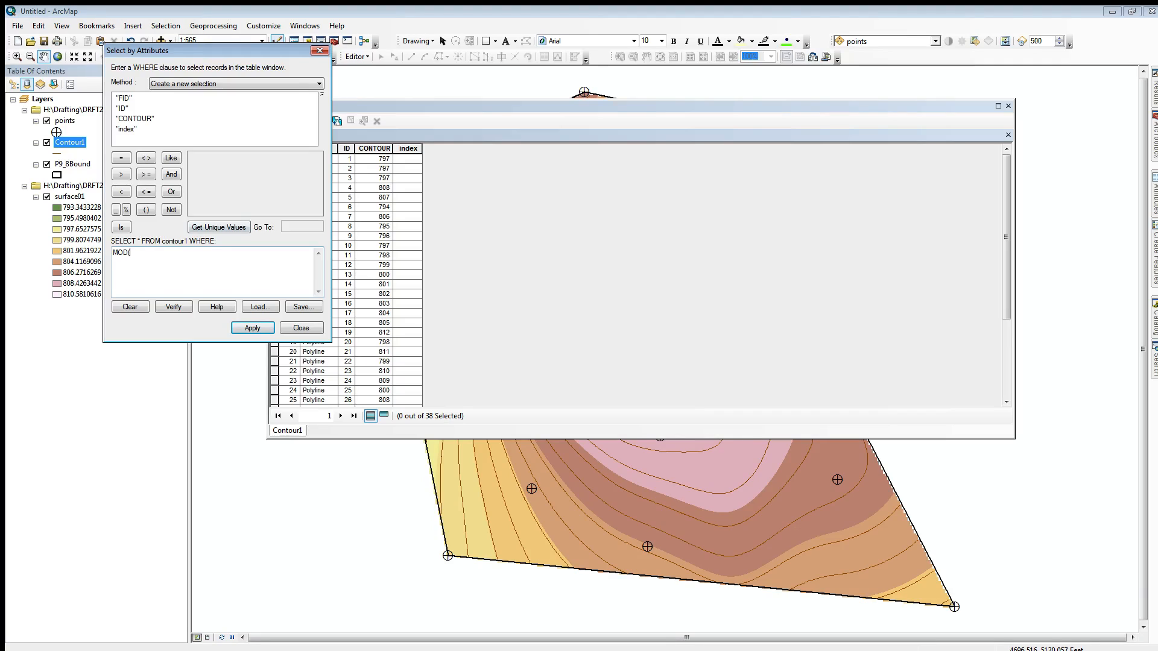
{"action": "double_click", "coordinate": [135, 118]}
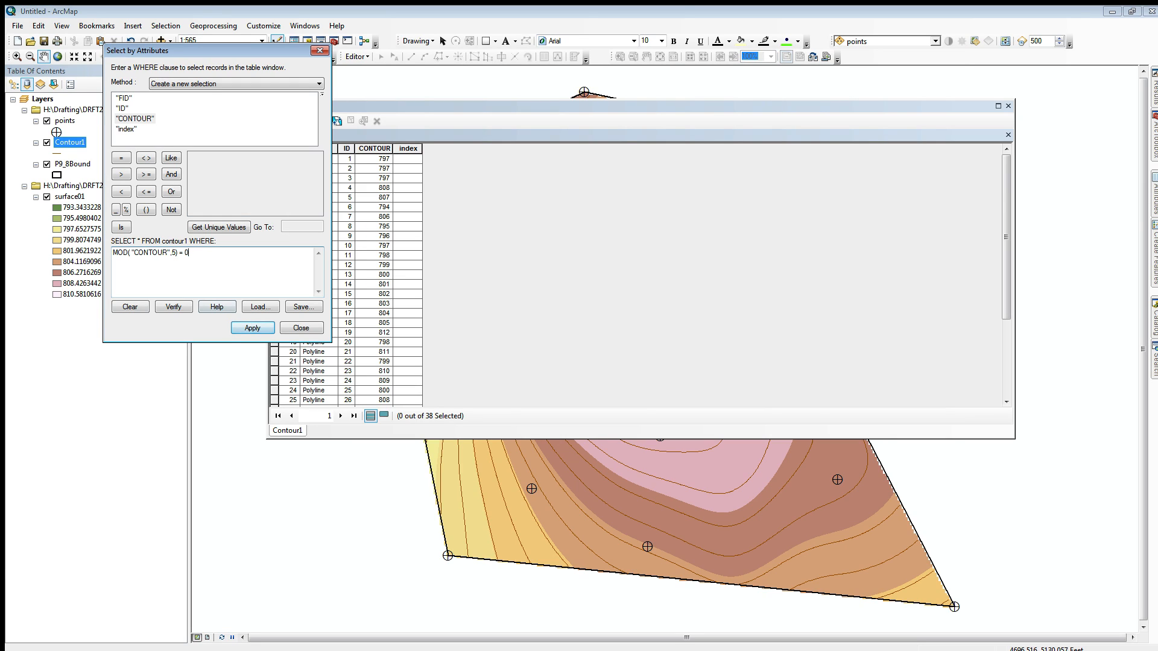
{"action": "left_click", "coordinate": [253, 328]}
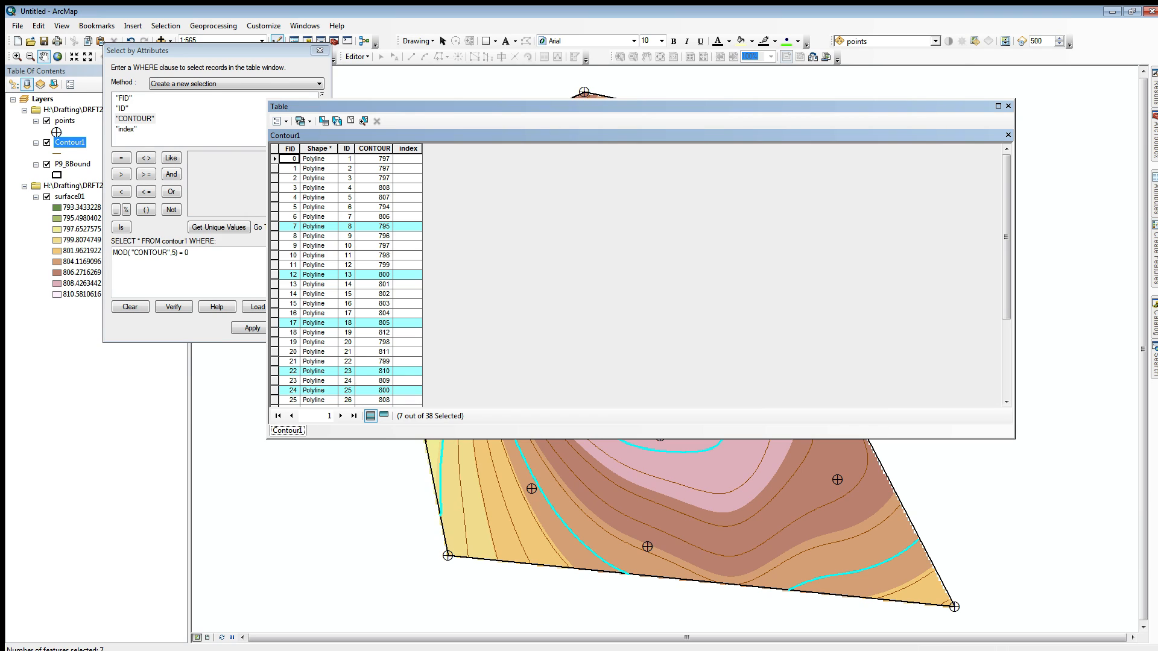
Step: Calculate the index field as "Y" for the selected Contour1 records with the Field Calculator
{"action": "right_click", "coordinate": [409, 148]}
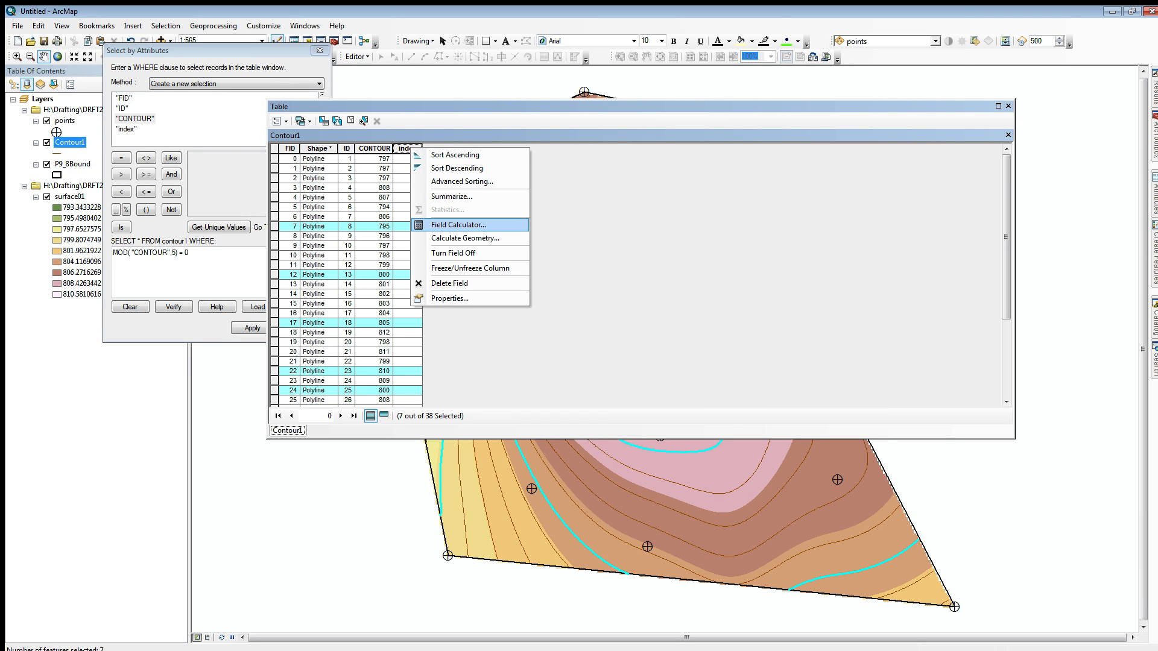
{"action": "left_click", "coordinate": [464, 224]}
{"action": "left_click", "coordinate": [457, 350]}
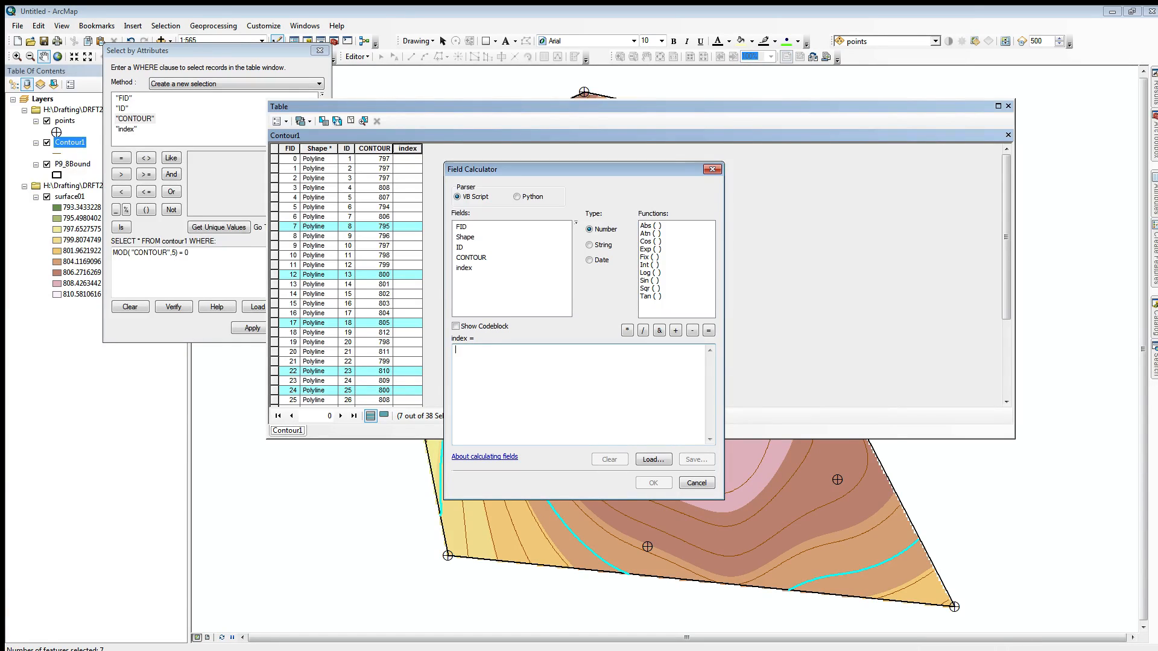
{"action": "type", "text": "\"Y"}
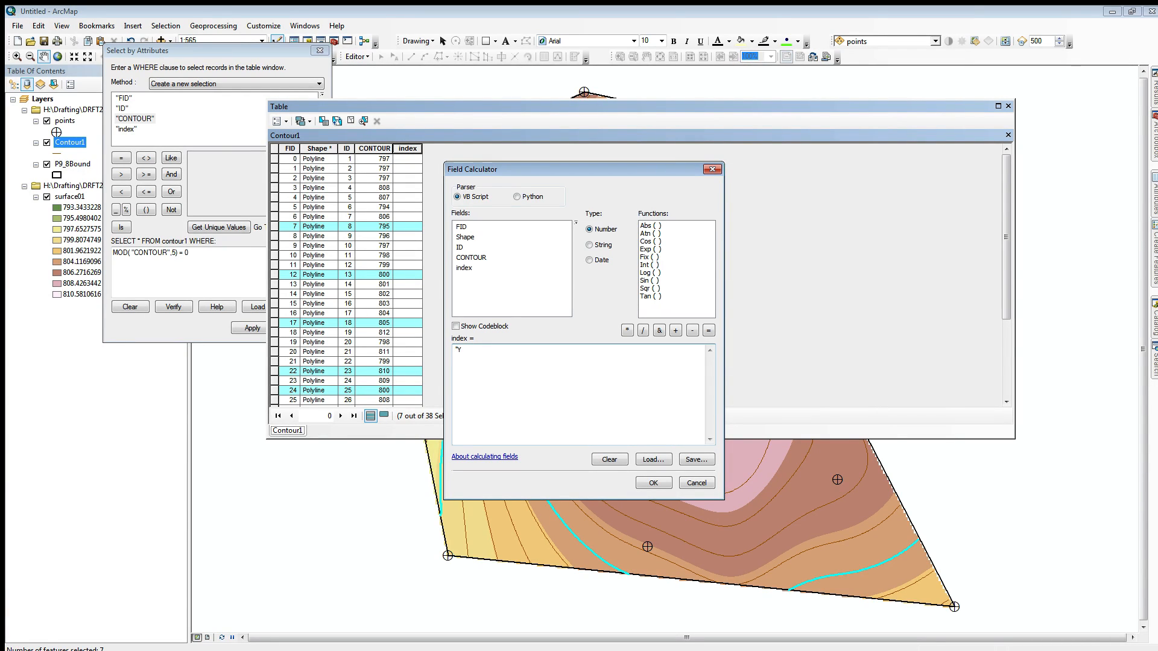
{"action": "type", "text": "\""}
{"action": "left_click", "coordinate": [653, 483]}
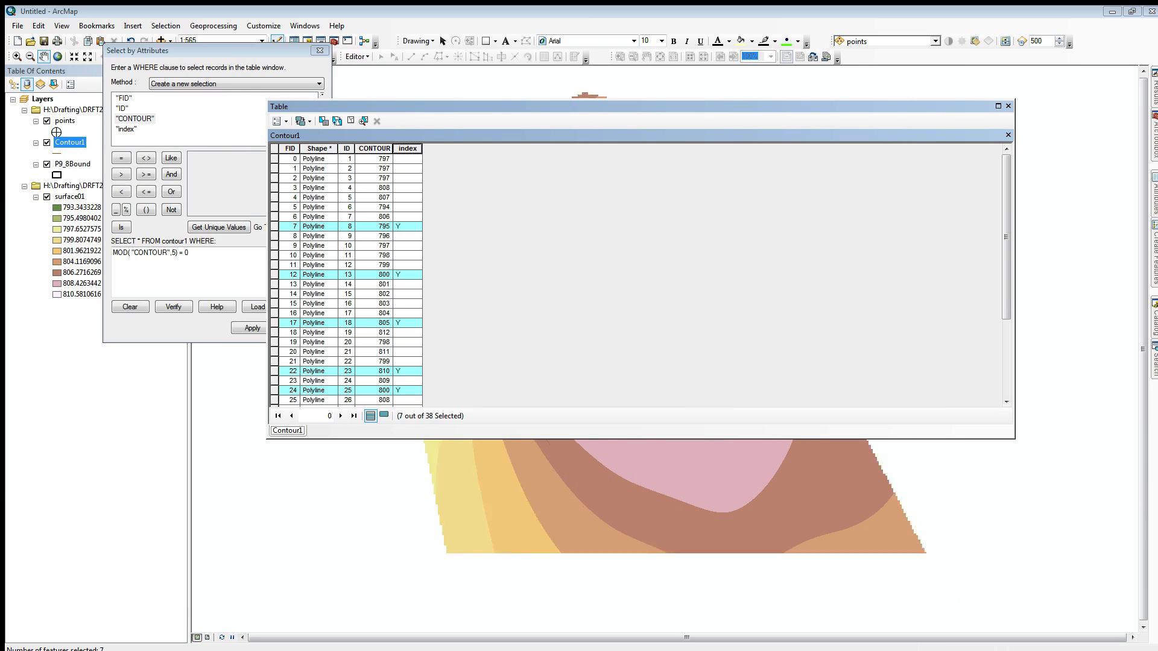
Step: Calculate the index field as "N" for the inverted Contour1 selection, clearing the selection and closing the table when done
{"action": "left_click", "coordinate": [337, 120]}
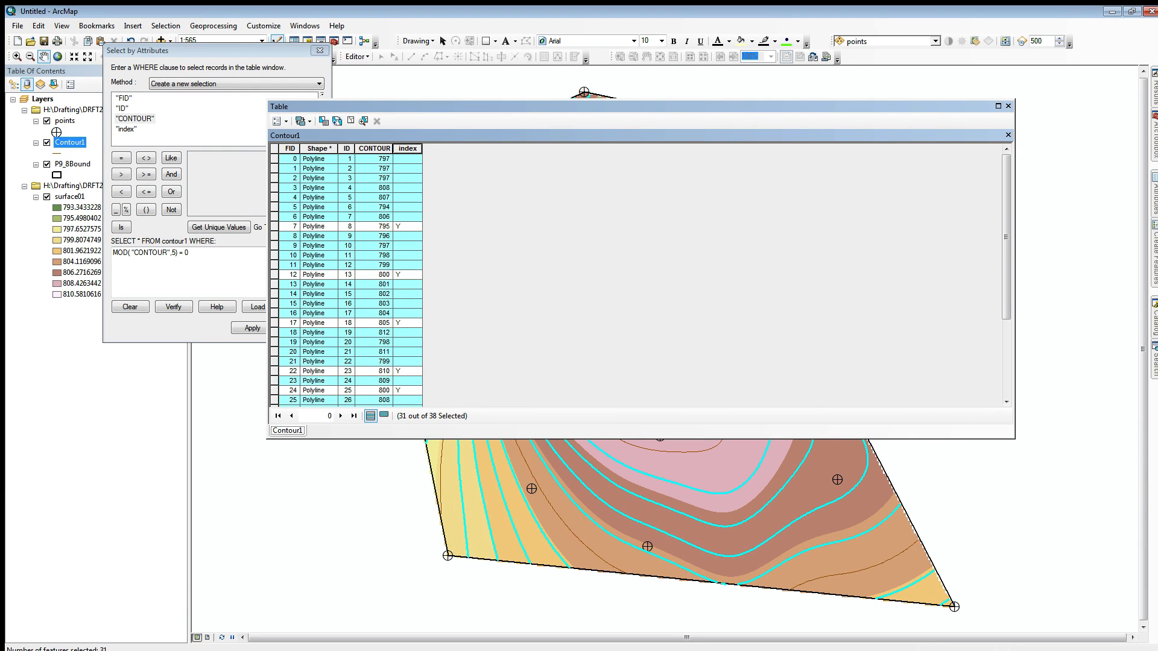
{"action": "right_click", "coordinate": [404, 148]}
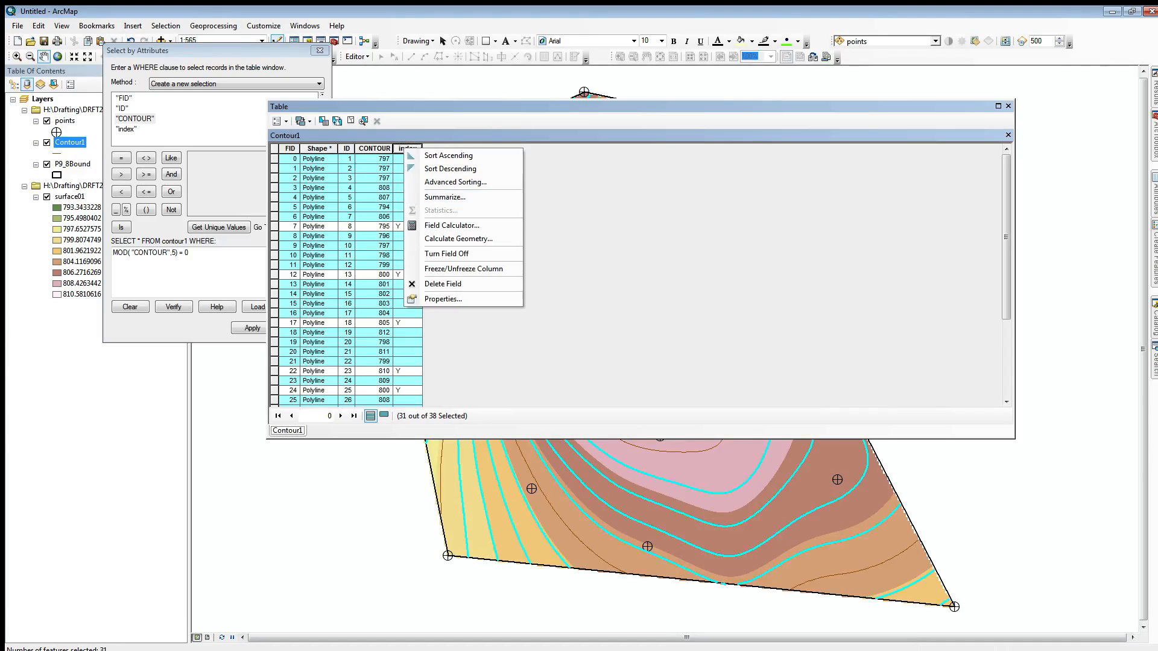
{"action": "left_click", "coordinate": [452, 225]}
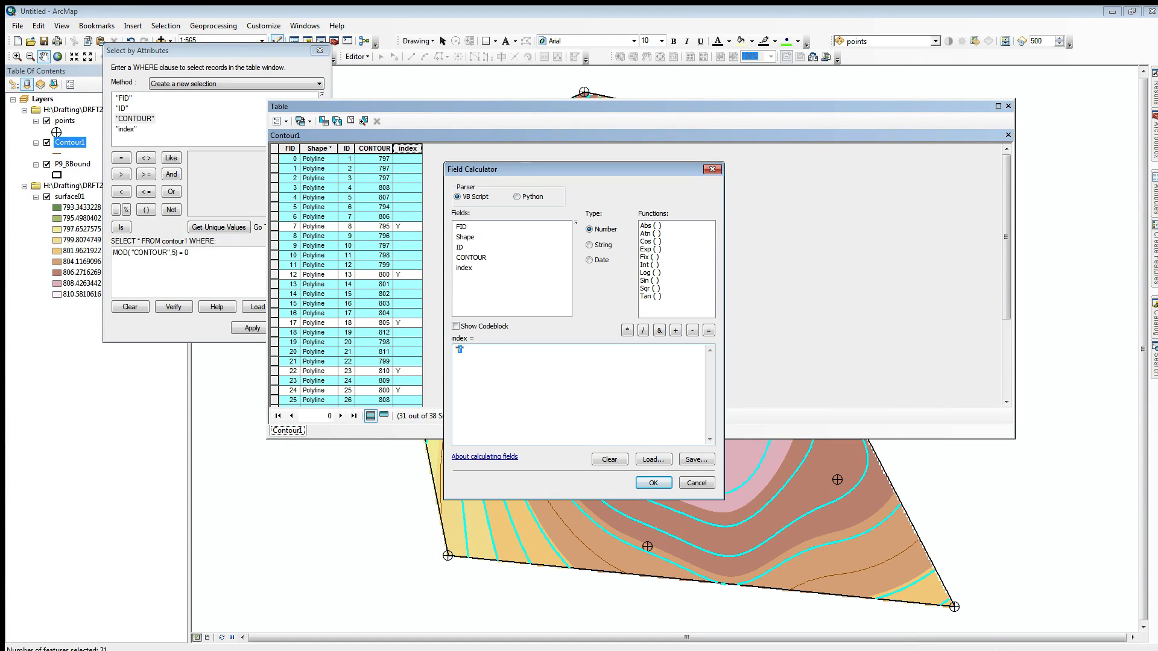
{"action": "type", "text": "\"N"}
{"action": "left_click", "coordinate": [654, 482]}
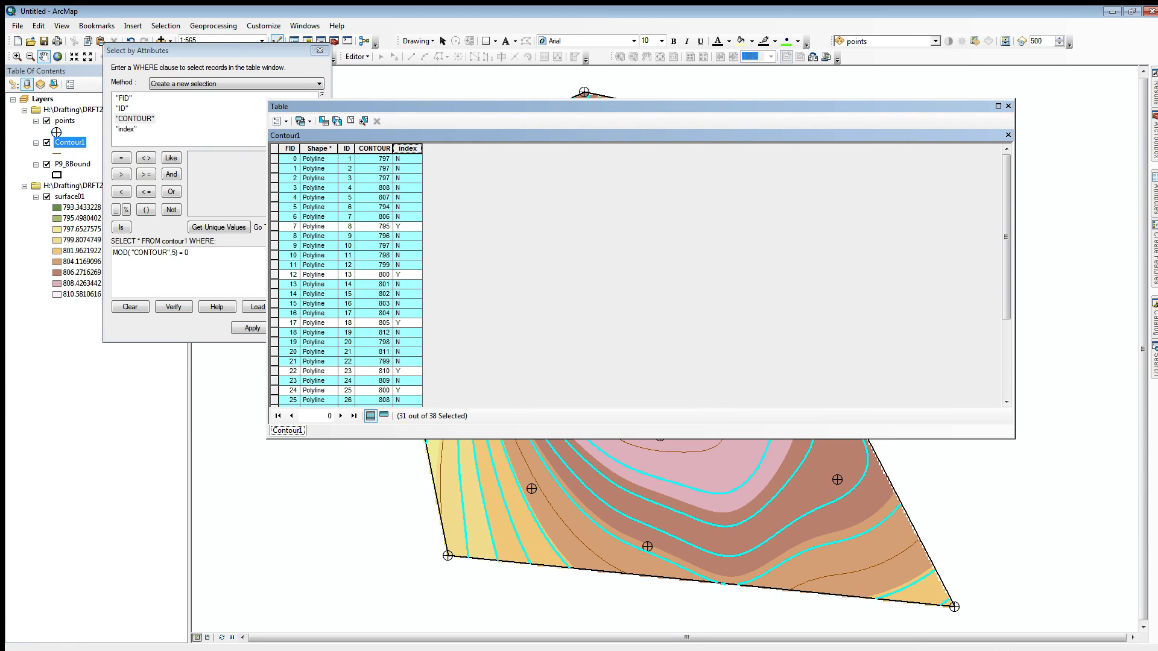
{"action": "left_click", "coordinate": [350, 121]}
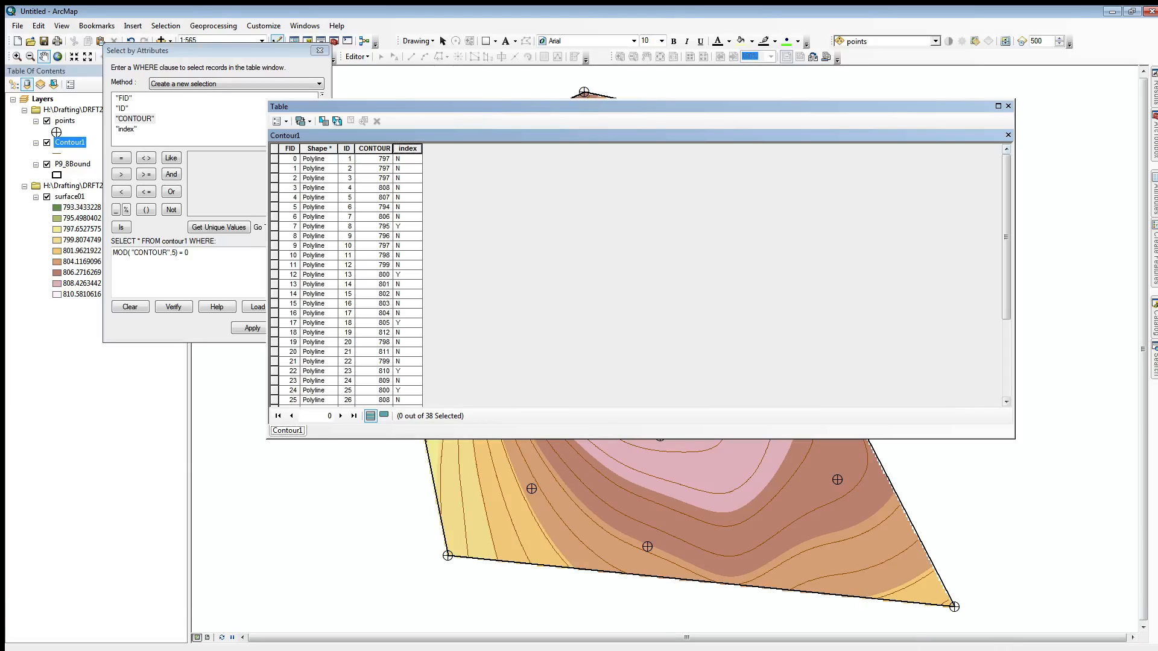
{"action": "left_click", "coordinate": [1008, 106]}
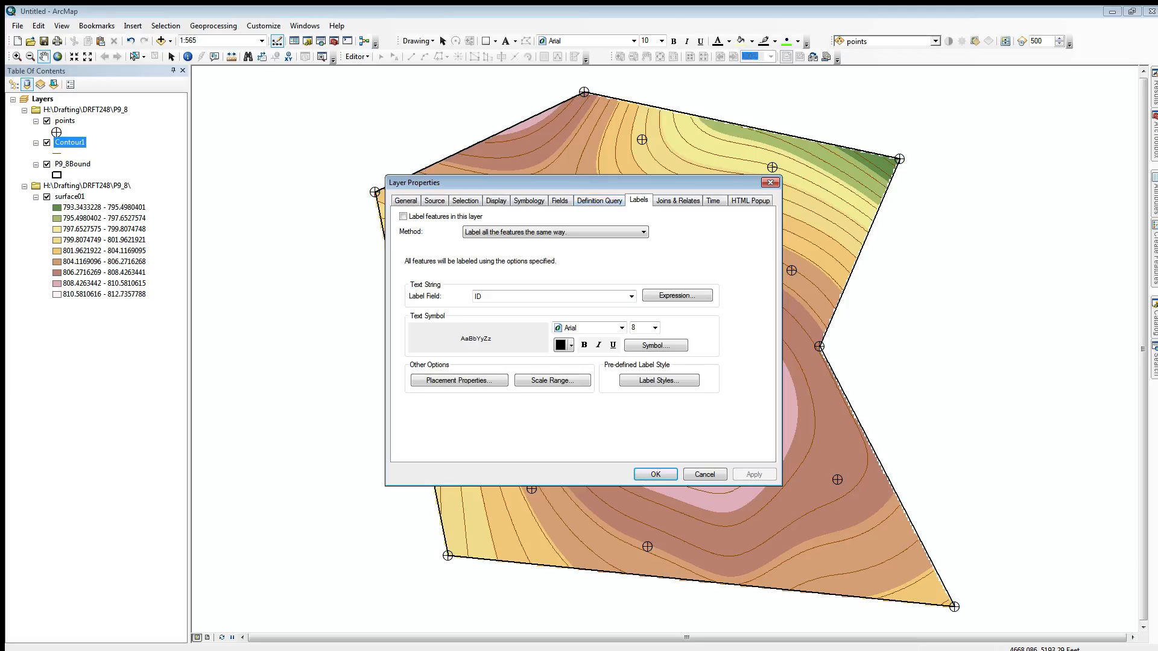
Step: Symbolize Contour1 as categories with unique values of the index field, adding all values
{"action": "left_click", "coordinate": [529, 201]}
{"action": "left_click", "coordinate": [415, 241]}
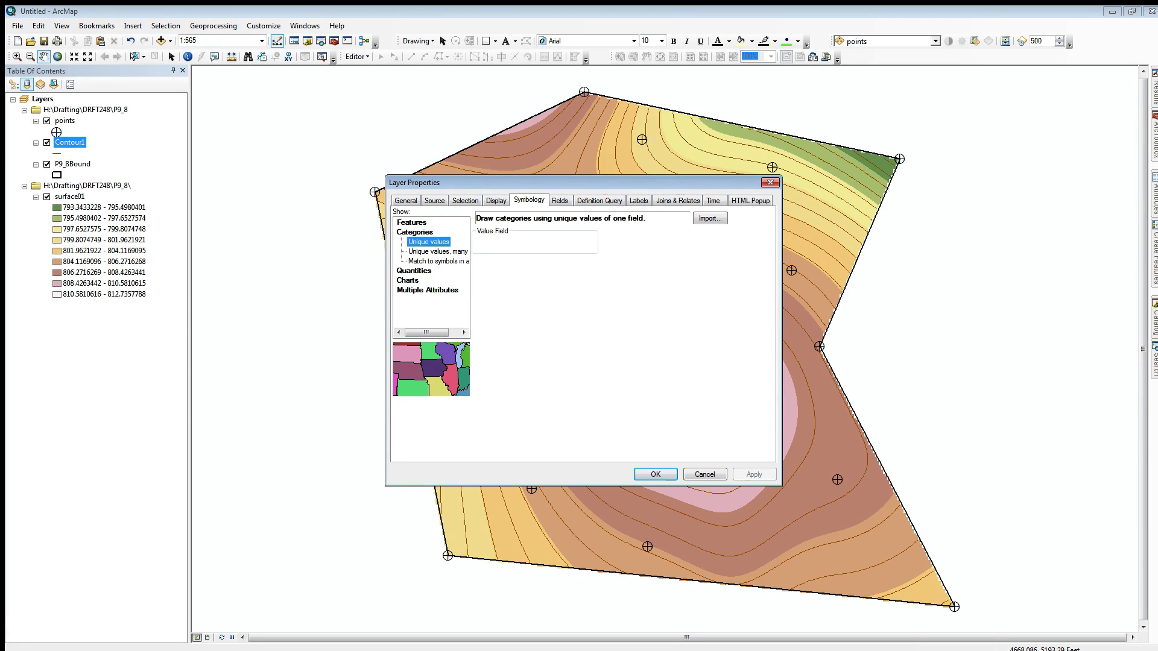
{"action": "left_click", "coordinate": [590, 243]}
{"action": "left_click", "coordinate": [531, 270]}
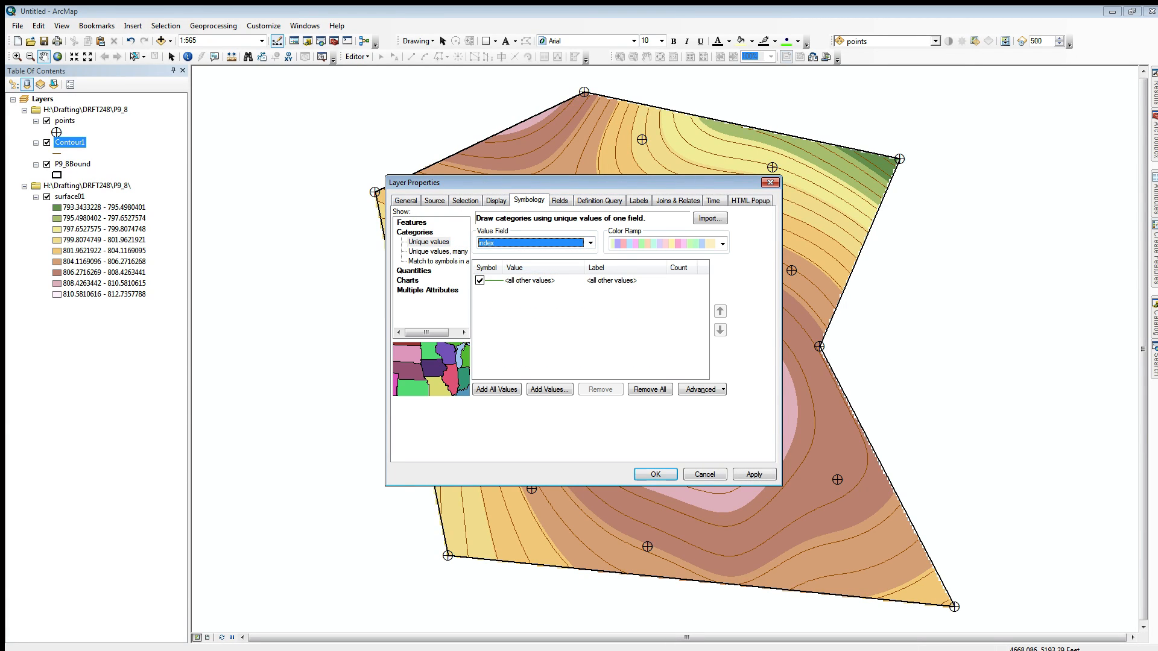
{"action": "left_click", "coordinate": [496, 389]}
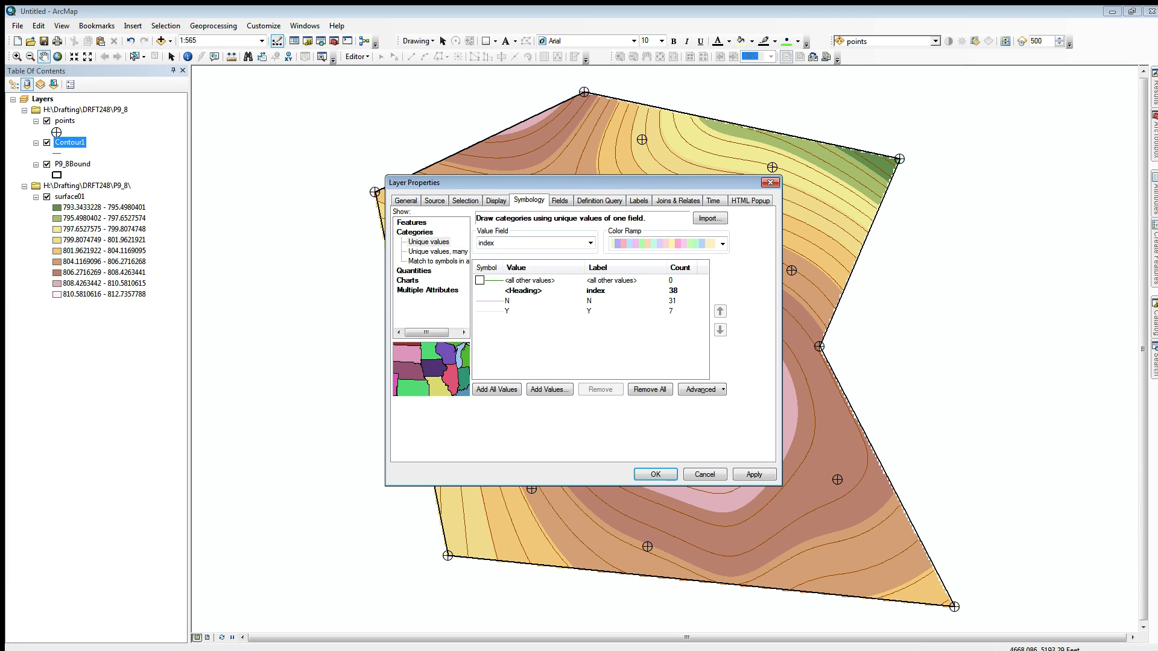
{"action": "left_click", "coordinate": [655, 474]}
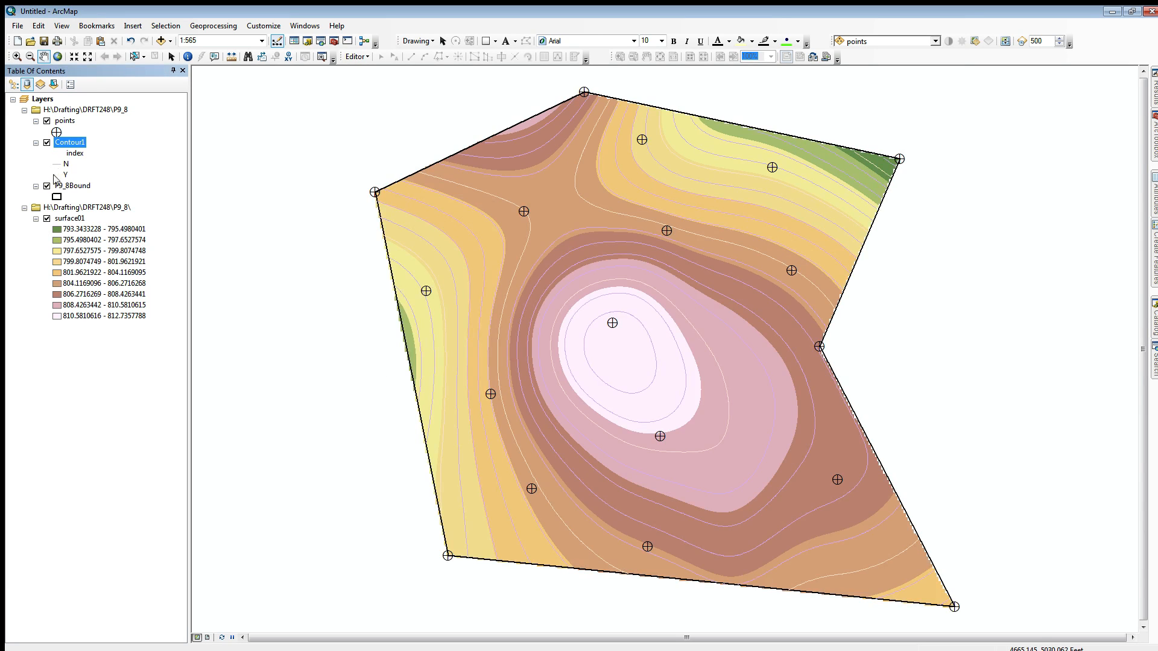
Step: Set the line symbol of the Y contours to black with a width of 1.5
{"action": "left_click", "coordinate": [58, 175]}
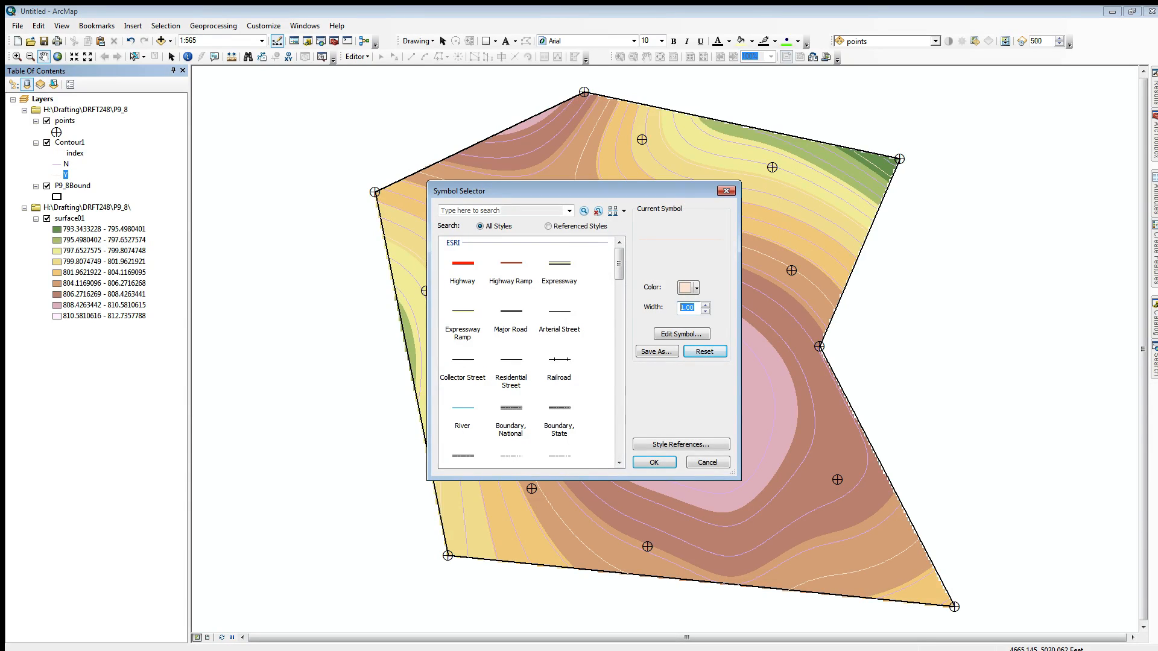
{"action": "type", "text": "1.5"}
{"action": "left_click", "coordinate": [692, 288]}
{"action": "left_click", "coordinate": [683, 418]}
{"action": "left_click", "coordinate": [655, 462]}
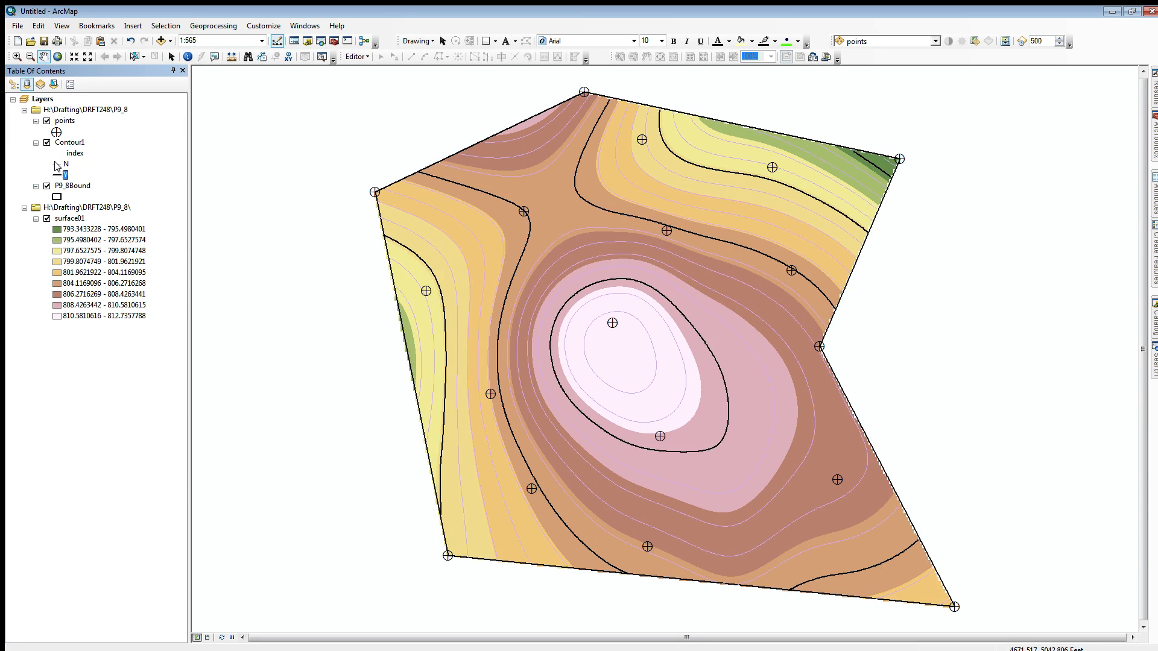
Step: Set the N contours' line symbol to dark gray with a width of 0.7, and hide the surface01 layer
{"action": "left_click", "coordinate": [57, 164]}
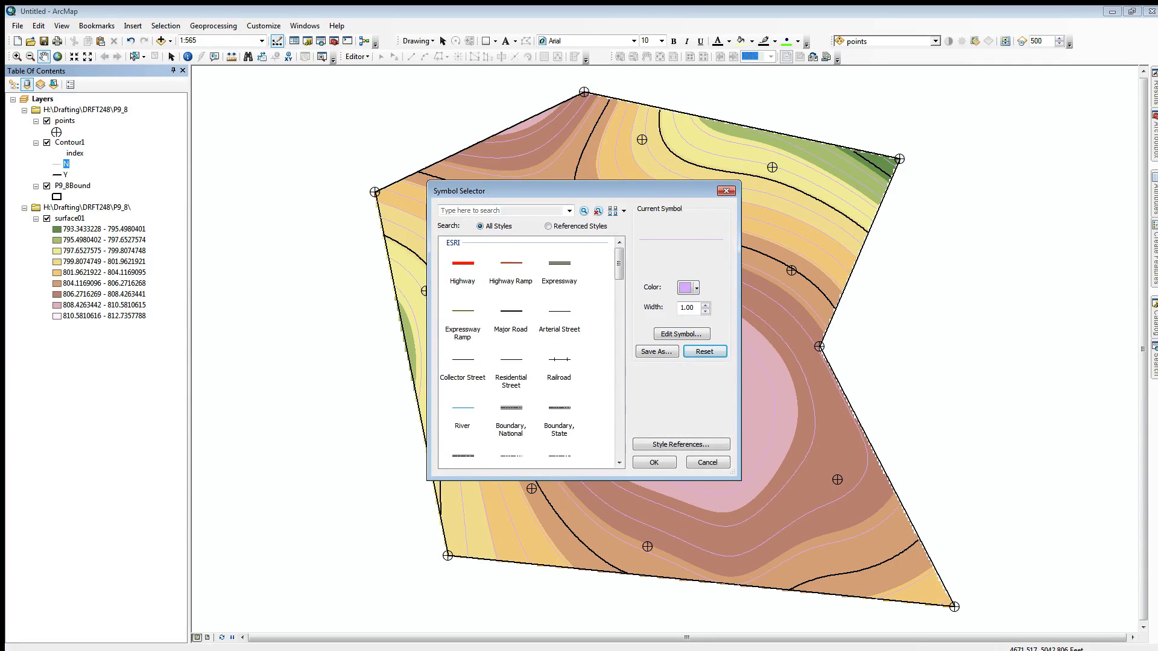
{"action": "double_click", "coordinate": [691, 307]}
{"action": "type", "text": ".7"}
{"action": "left_click", "coordinate": [688, 288]}
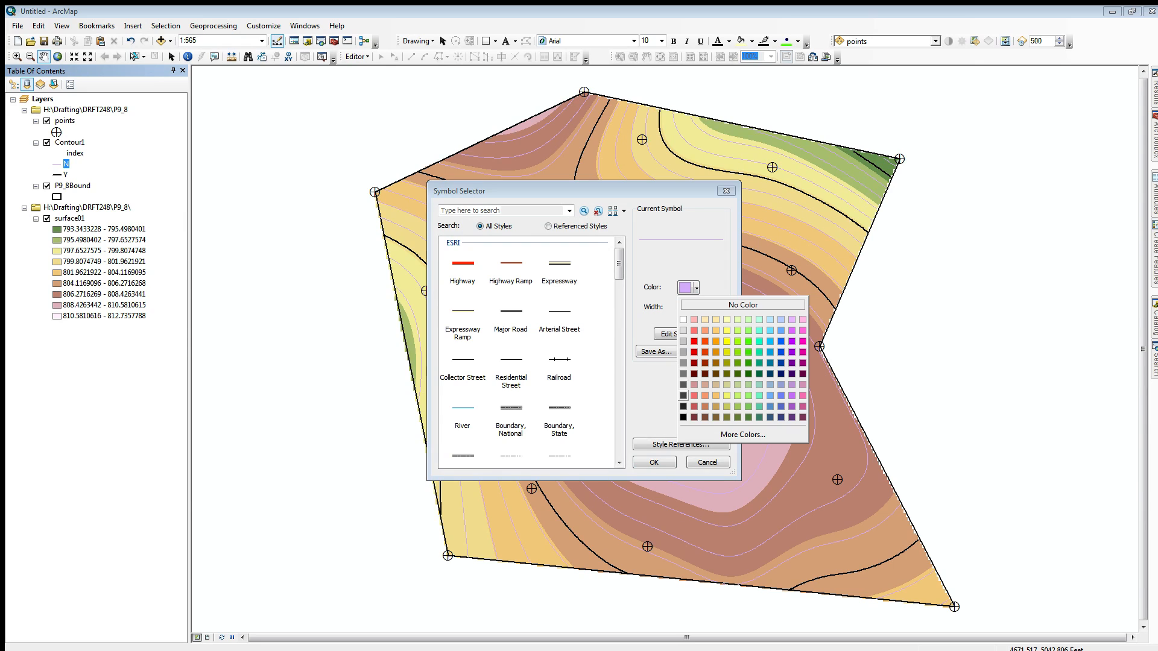
{"action": "left_click", "coordinate": [683, 396]}
{"action": "left_click", "coordinate": [653, 462]}
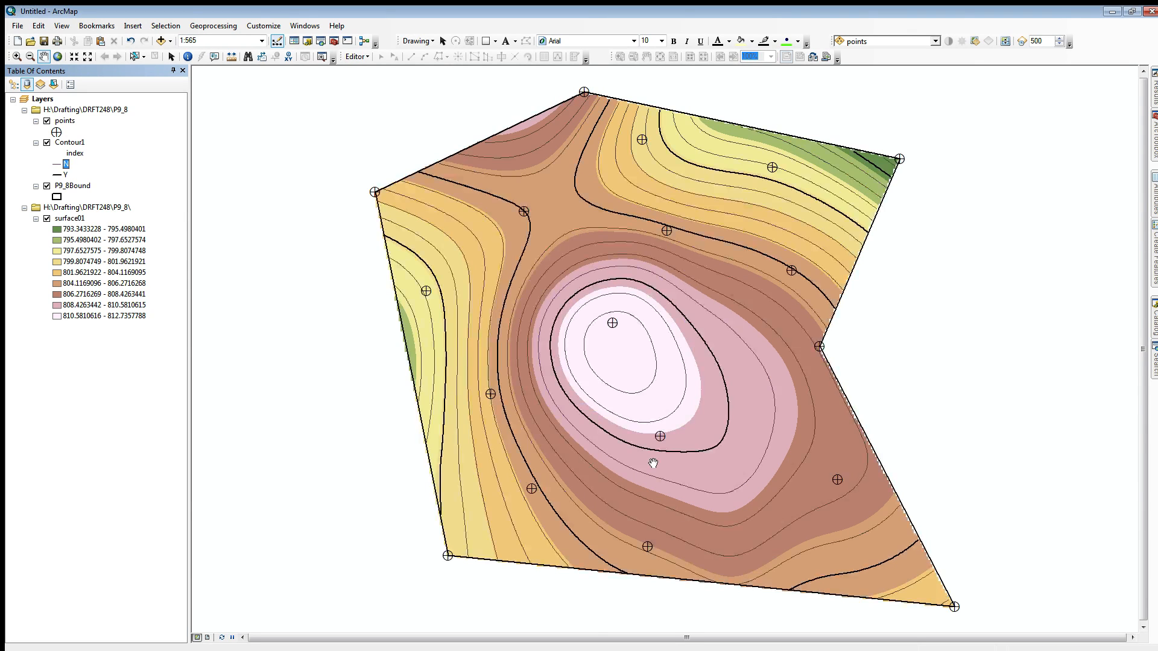
{"action": "left_click", "coordinate": [47, 218]}
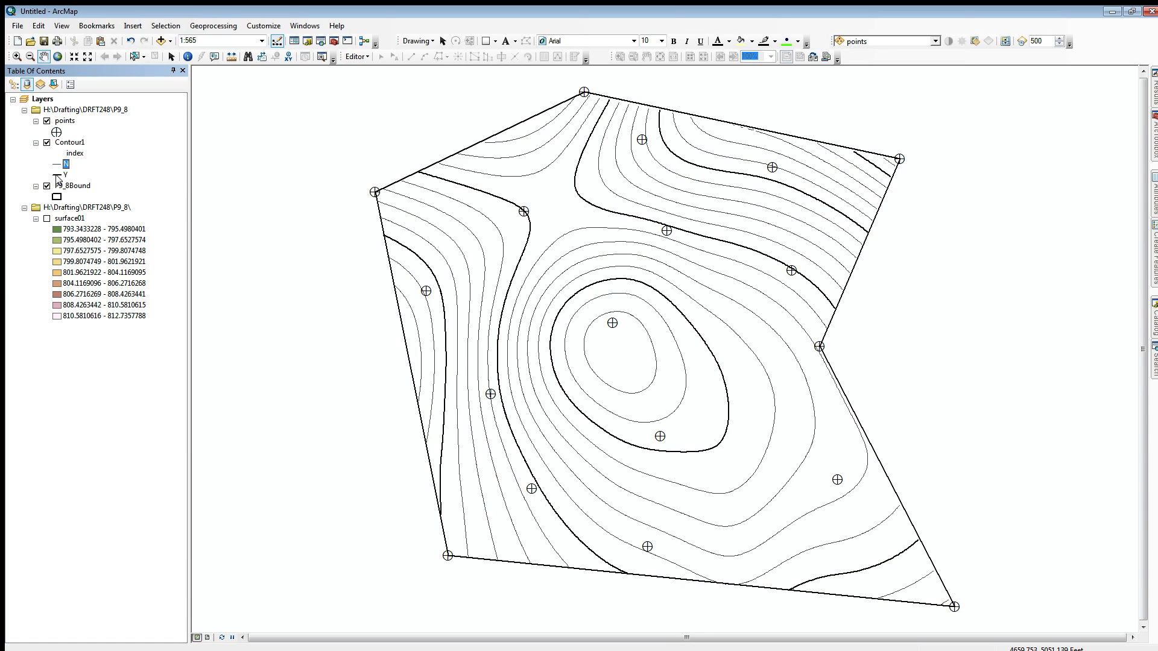
Step: Turn on labels for Contour1 and set the labeling method to define classes of features and label each class differently
{"action": "double_click", "coordinate": [69, 142]}
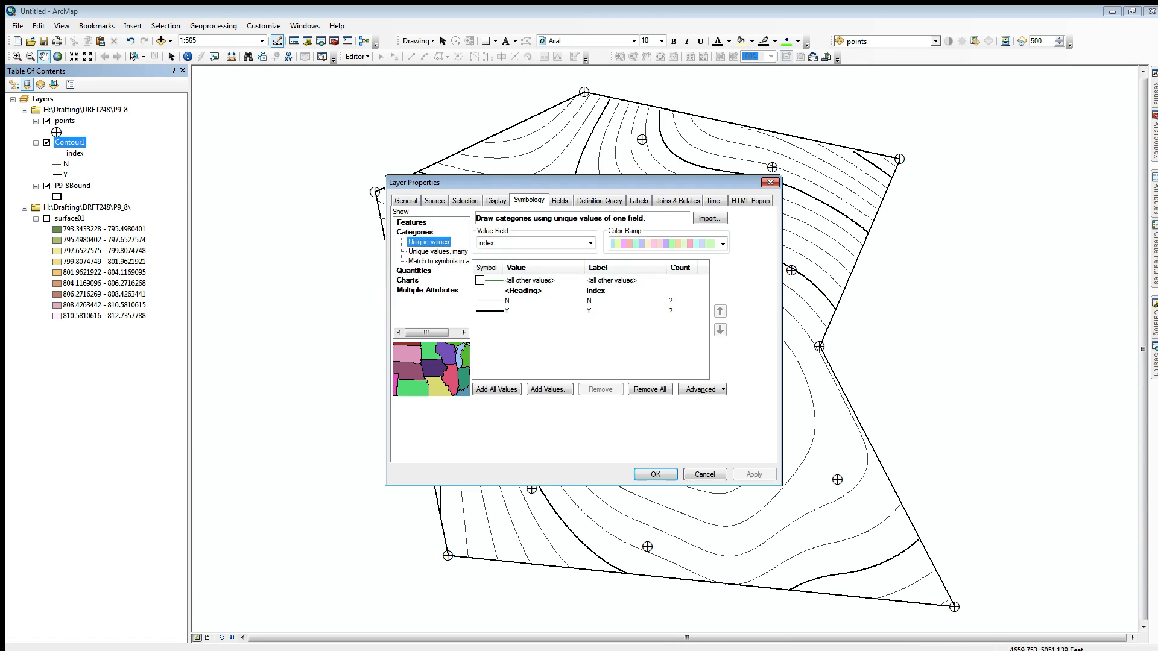
{"action": "left_click", "coordinate": [638, 200]}
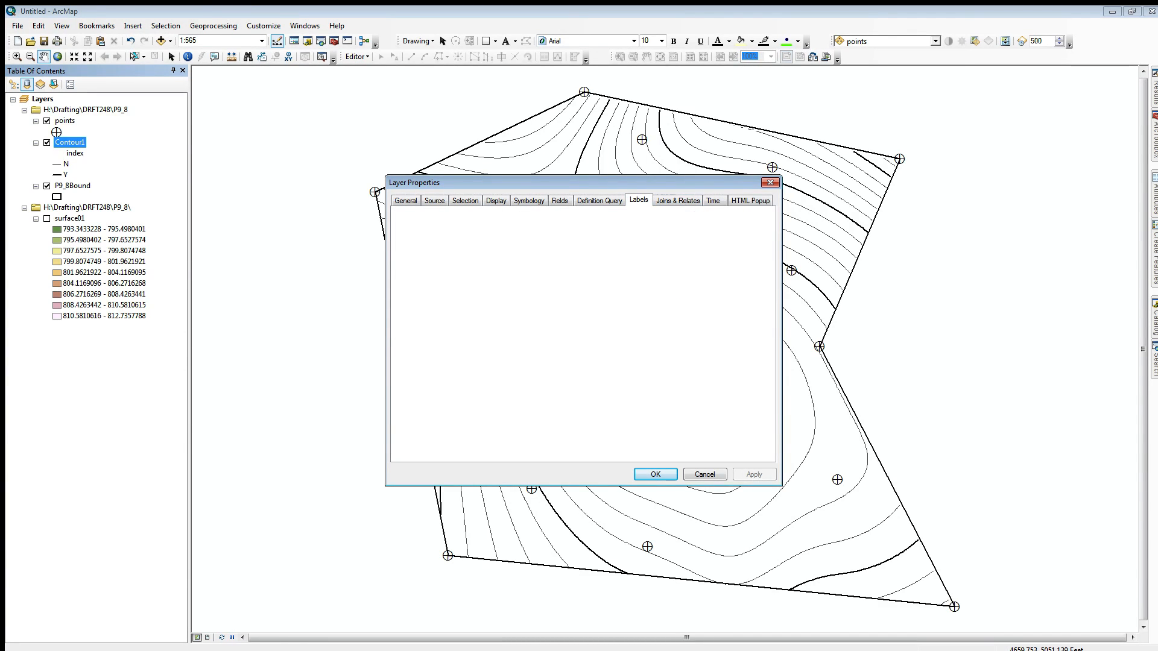
{"action": "left_click", "coordinate": [631, 296]}
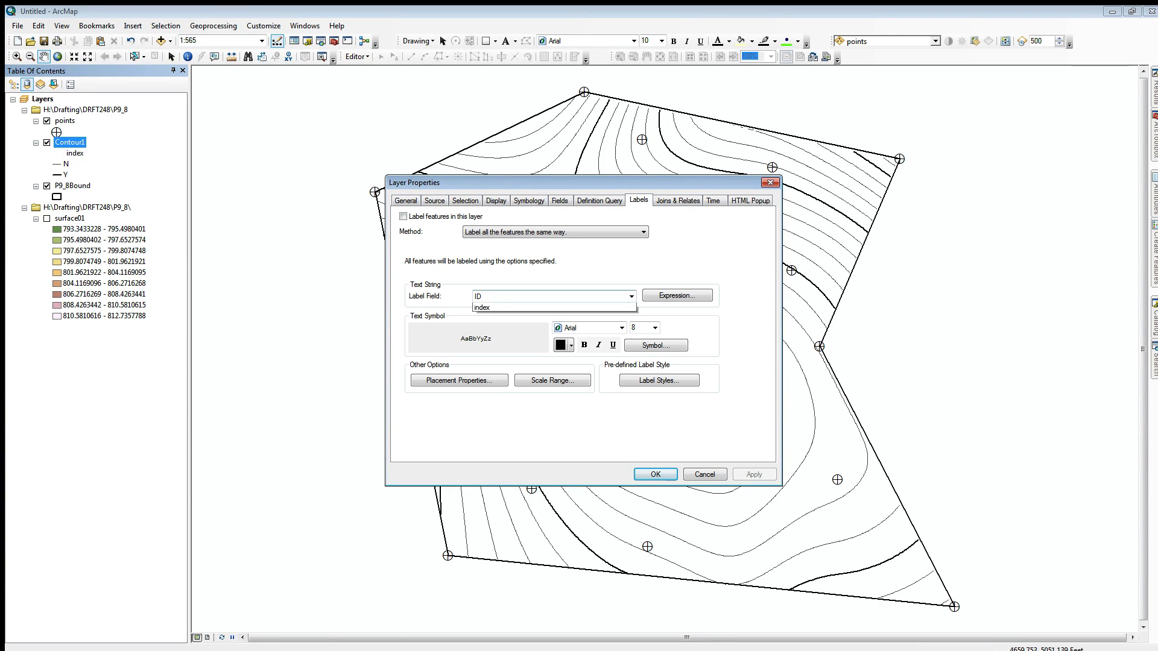
{"action": "left_click", "coordinate": [531, 323]}
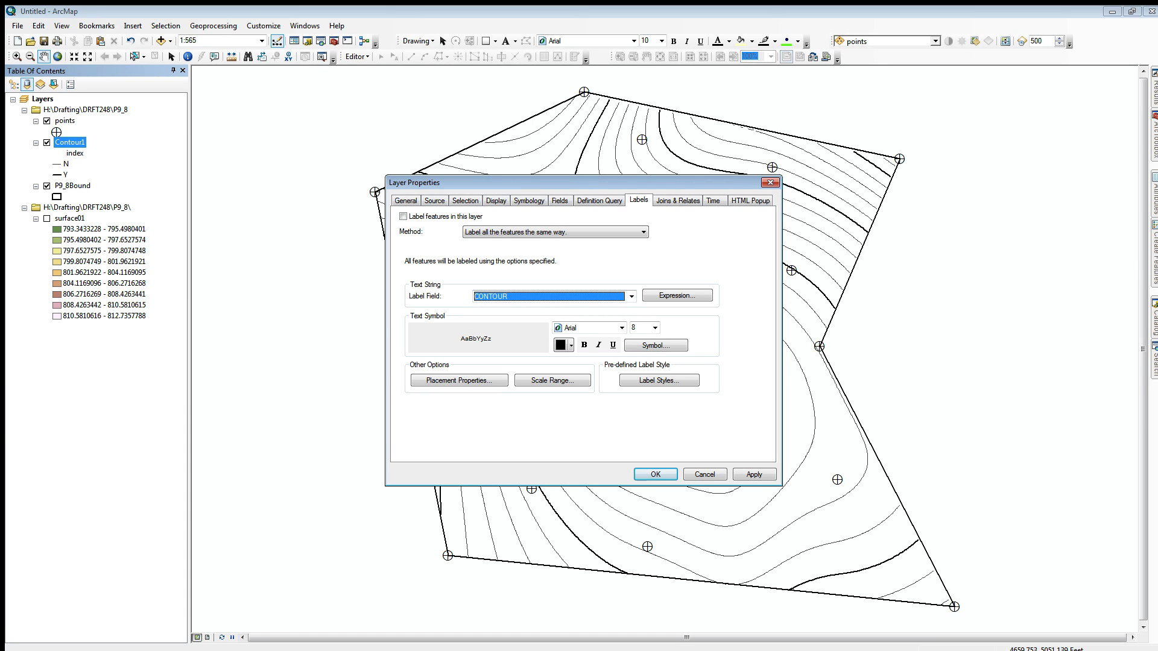
{"action": "left_click", "coordinate": [403, 216]}
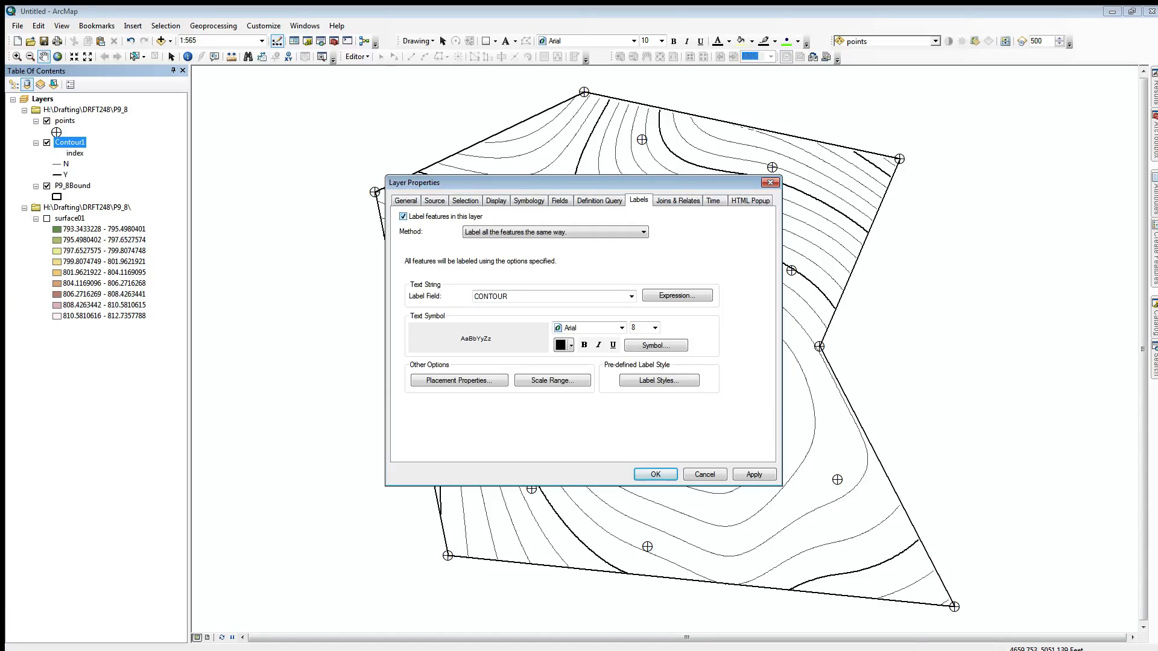
{"action": "left_click", "coordinate": [556, 232]}
{"action": "left_click", "coordinate": [531, 251]}
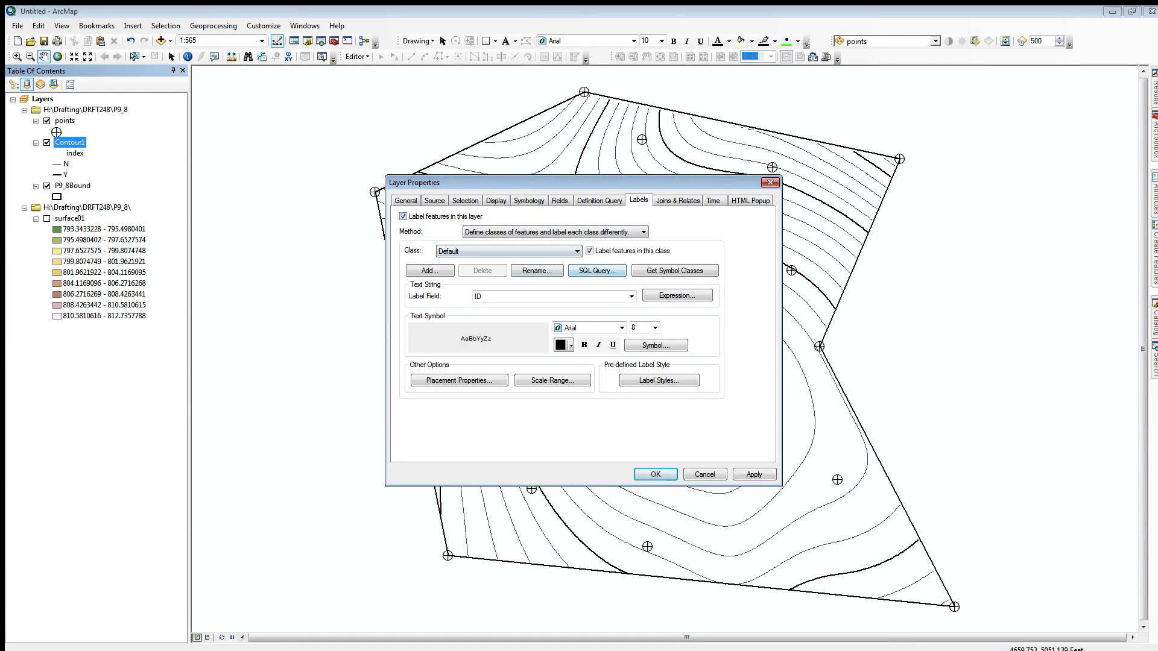
Step: Restrict the Default label class to index contours with the SQL query "index" = 'Y'
{"action": "left_click", "coordinate": [597, 271]}
{"action": "double_click", "coordinate": [492, 251]}
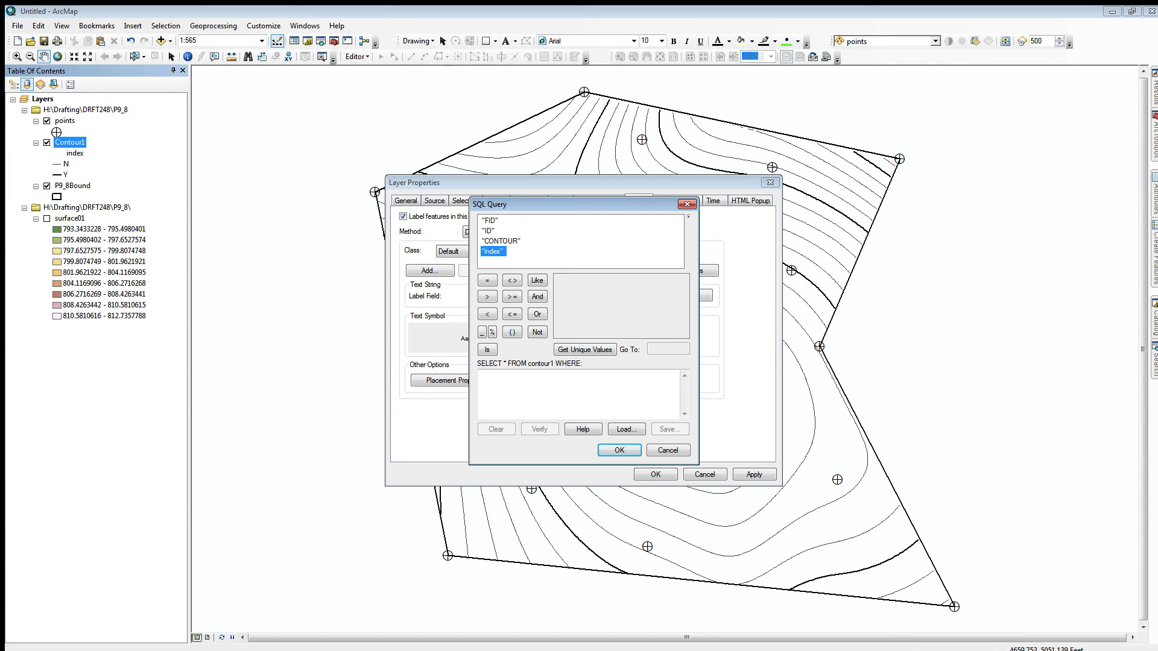
{"action": "left_click", "coordinate": [487, 280]}
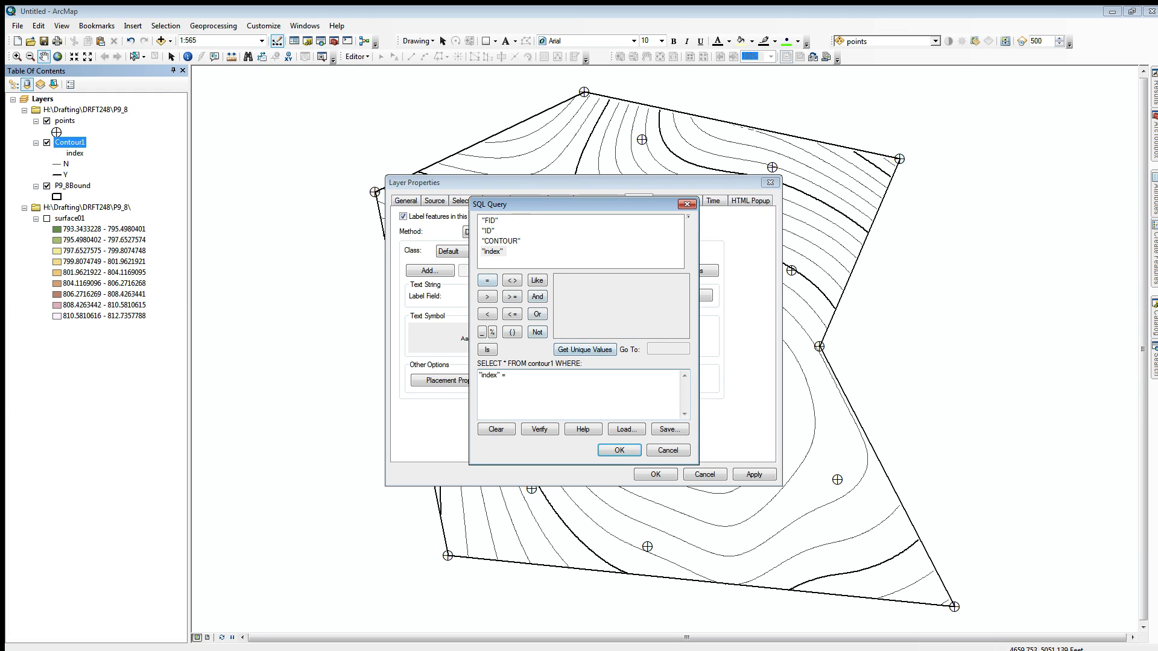
{"action": "left_click", "coordinate": [585, 350]}
{"action": "double_click", "coordinate": [561, 292]}
{"action": "left_click", "coordinate": [619, 451]}
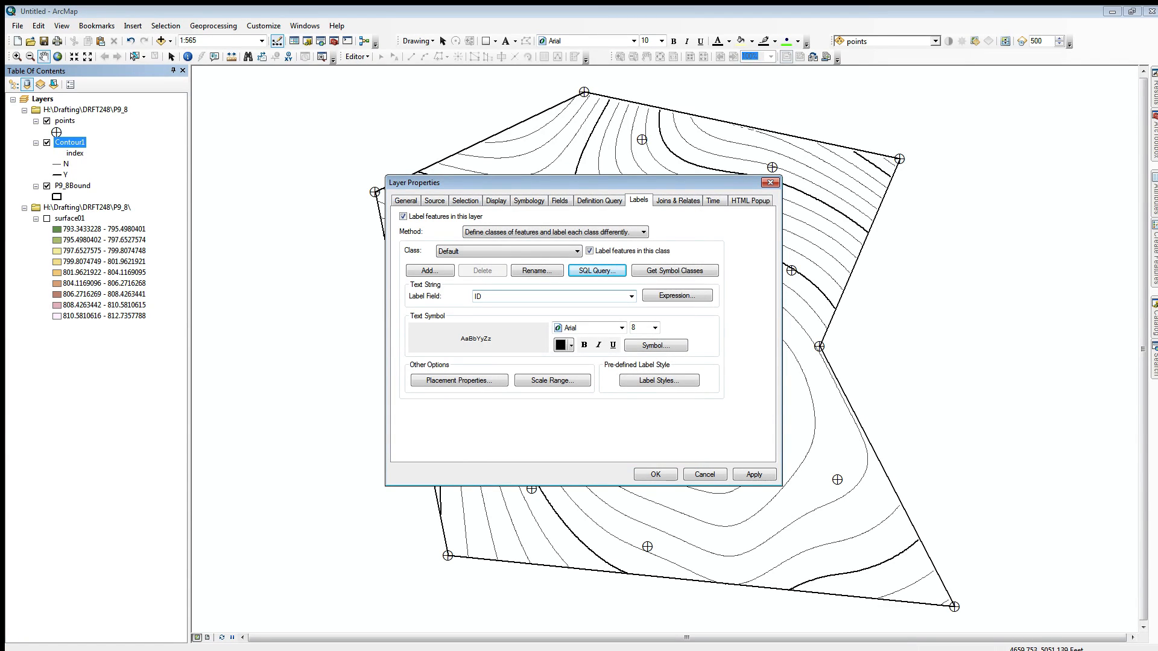
Step: Set the Default class's label field to CONTOUR and clear the Above position in its placement properties
{"action": "left_click", "coordinate": [631, 296]}
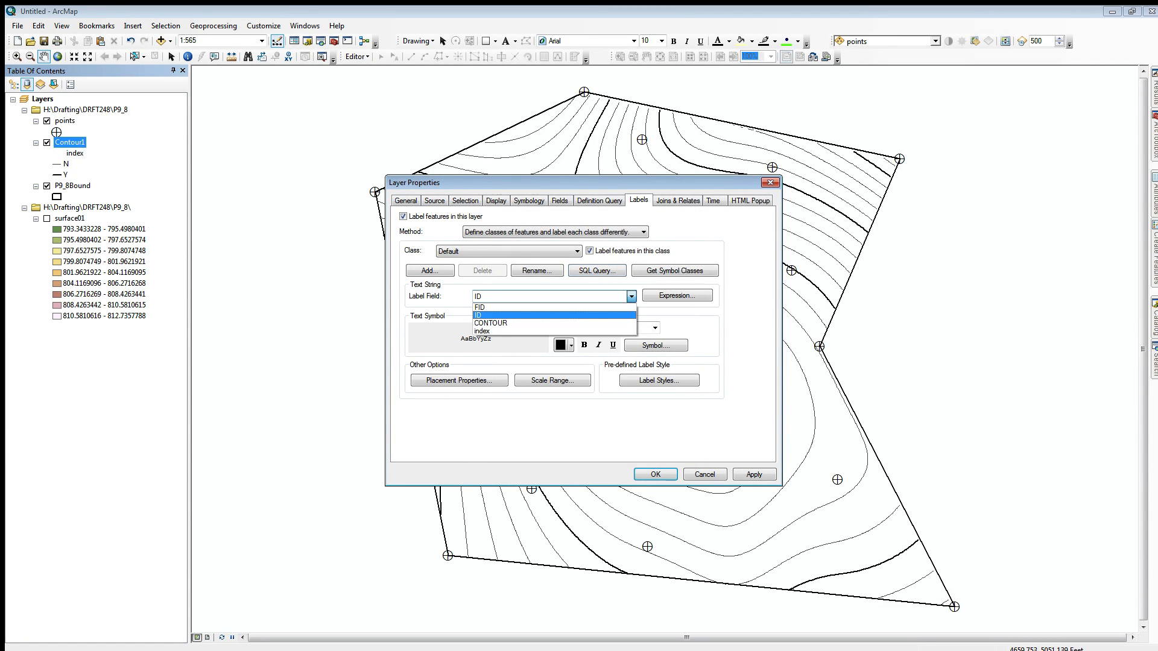
{"action": "key", "text": "Down"}
{"action": "key", "text": "Return"}
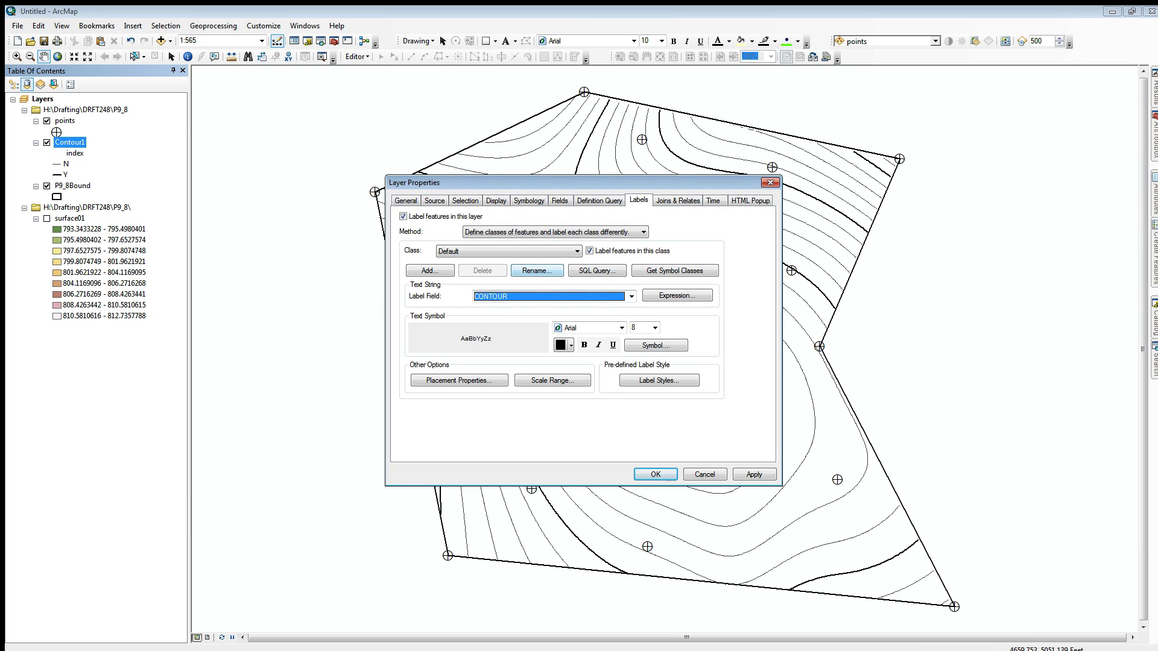
{"action": "left_click", "coordinate": [459, 380]}
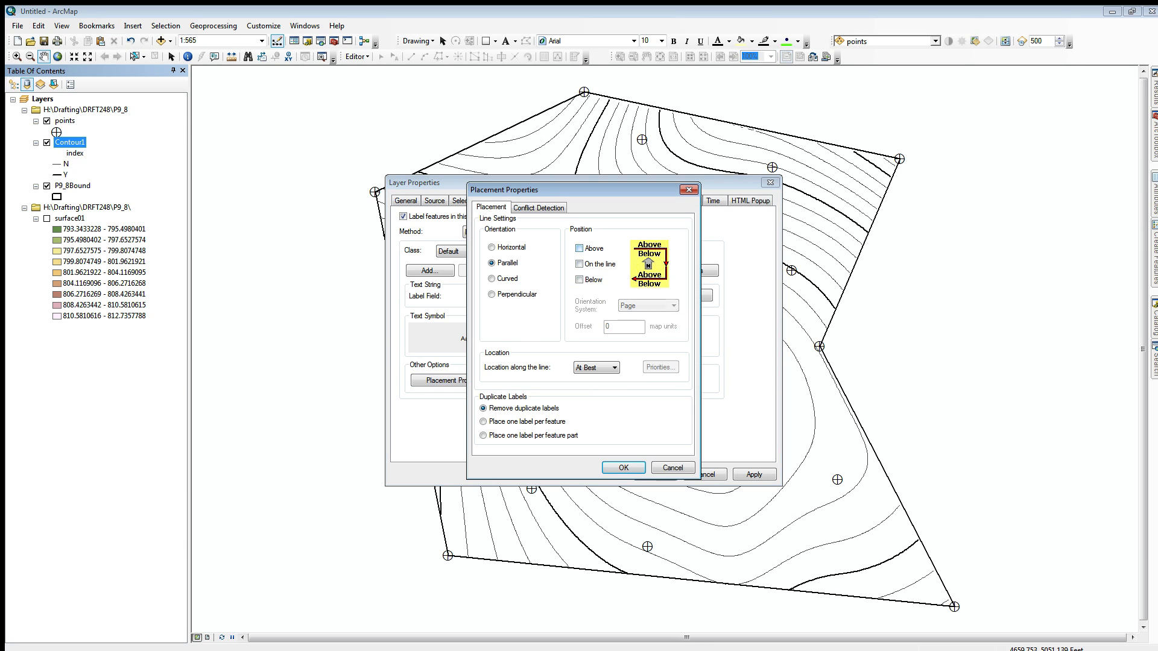
{"action": "key", "text": "Return"}
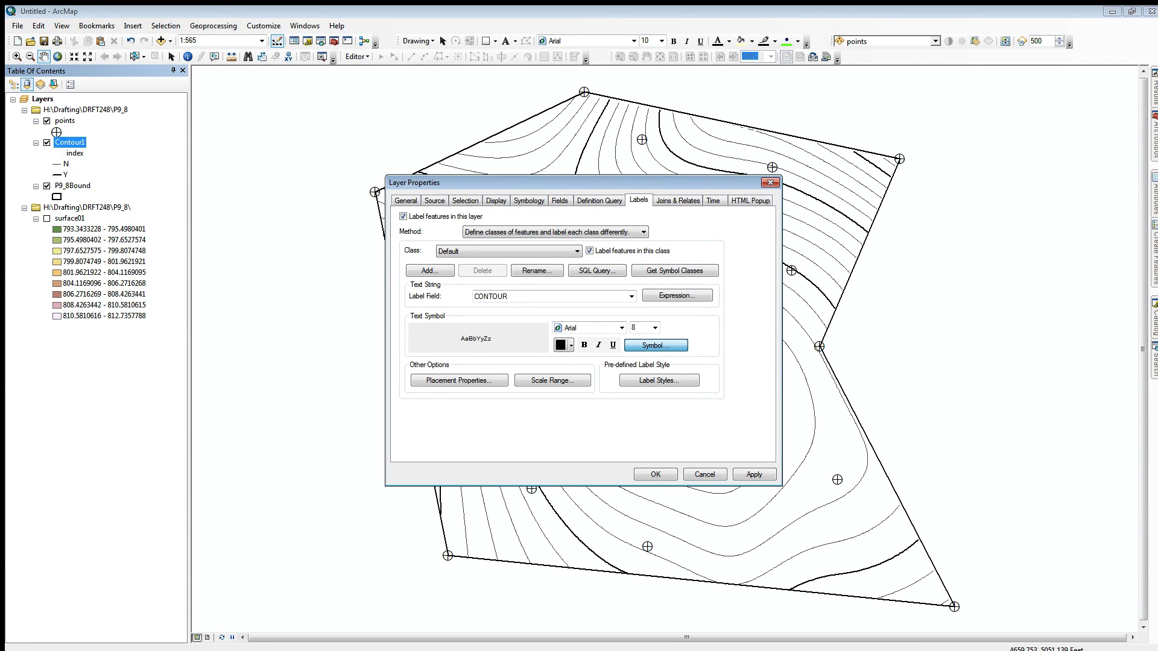
Step: Give the index contour labels' text symbol a halo mask and apply the Contour1 layer properties
{"action": "left_click", "coordinate": [656, 346]}
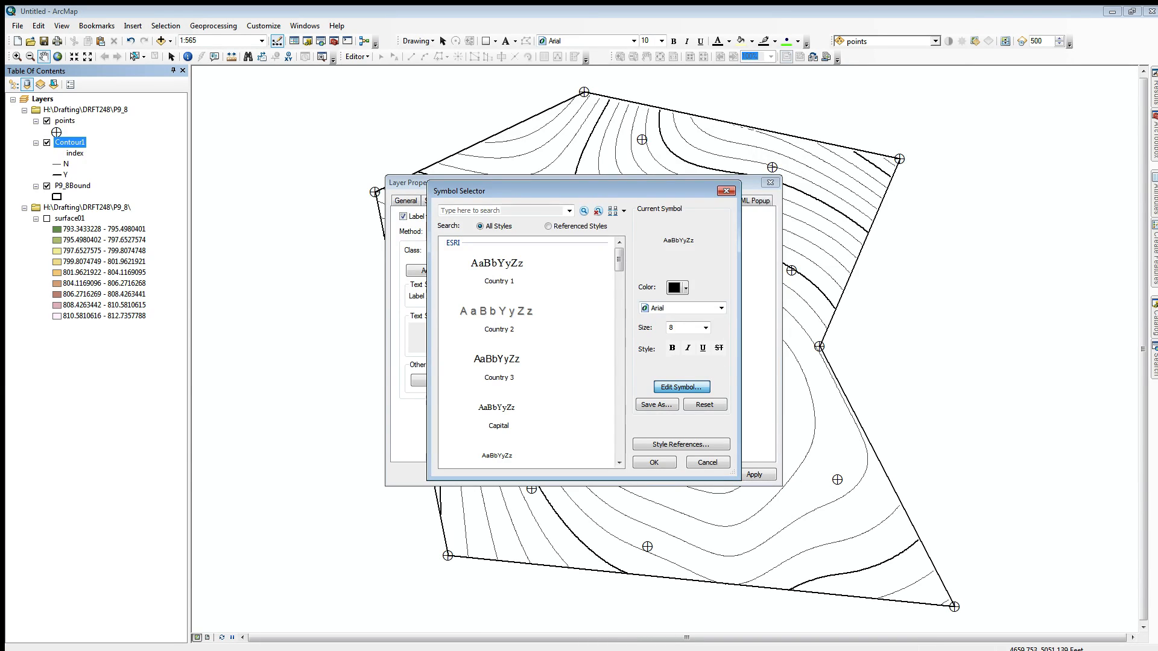
{"action": "left_click", "coordinate": [681, 387]}
{"action": "left_click", "coordinate": [684, 245]}
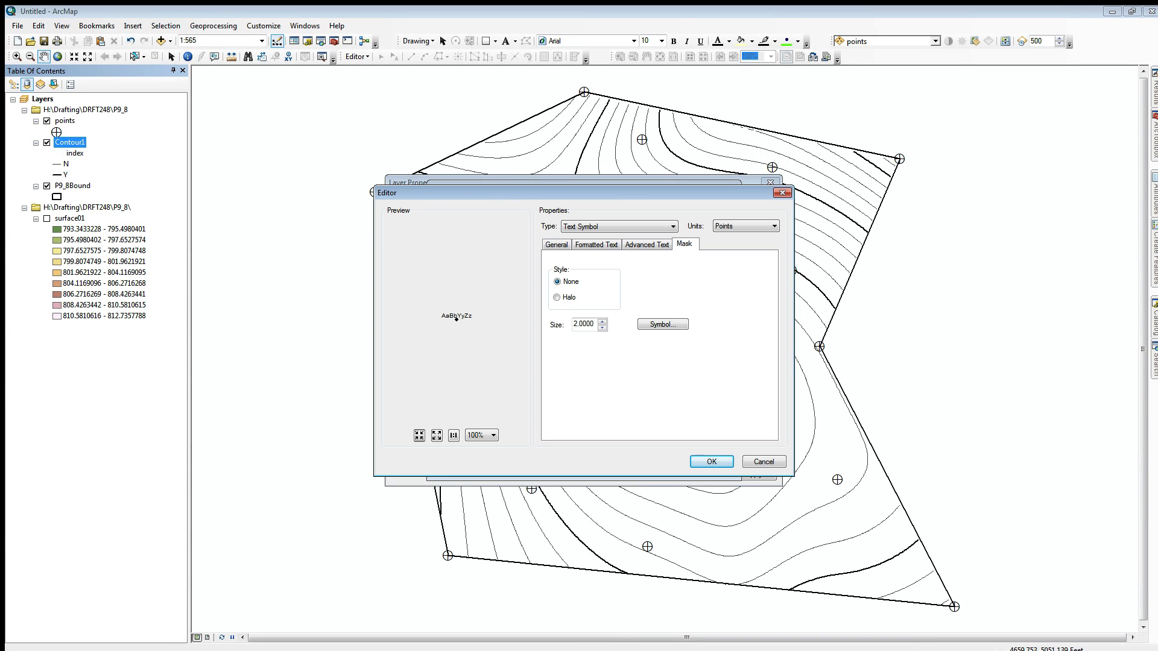
{"action": "left_click", "coordinate": [557, 297]}
{"action": "key", "text": "Return"}
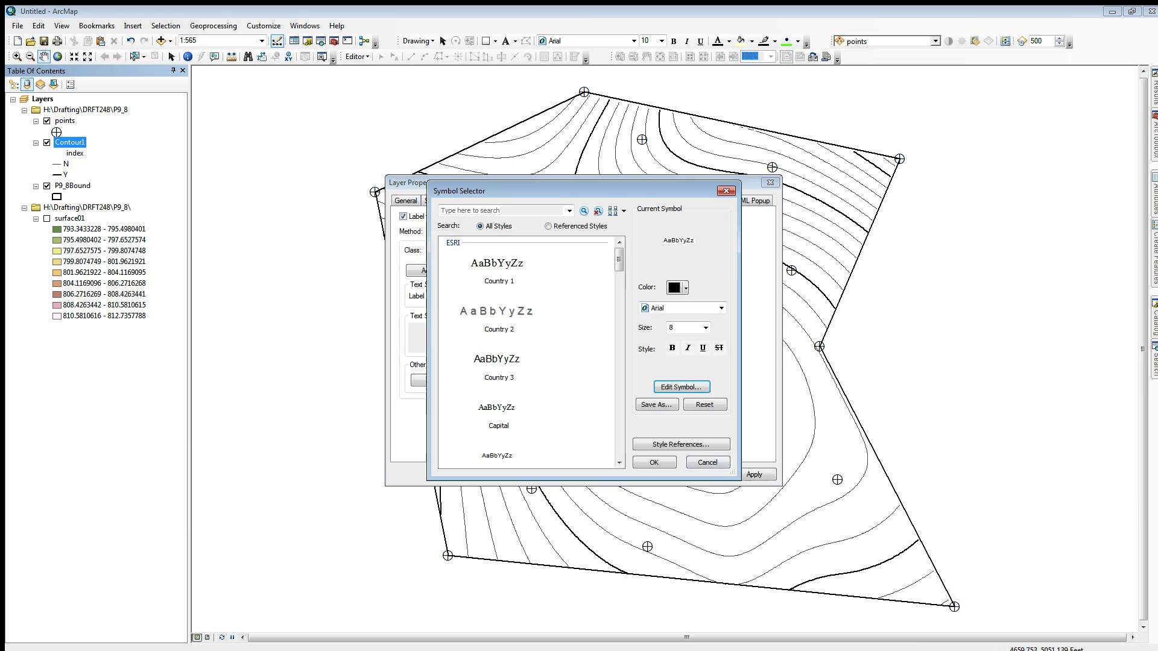
{"action": "key", "text": "Return"}
{"action": "key", "text": "Return"}
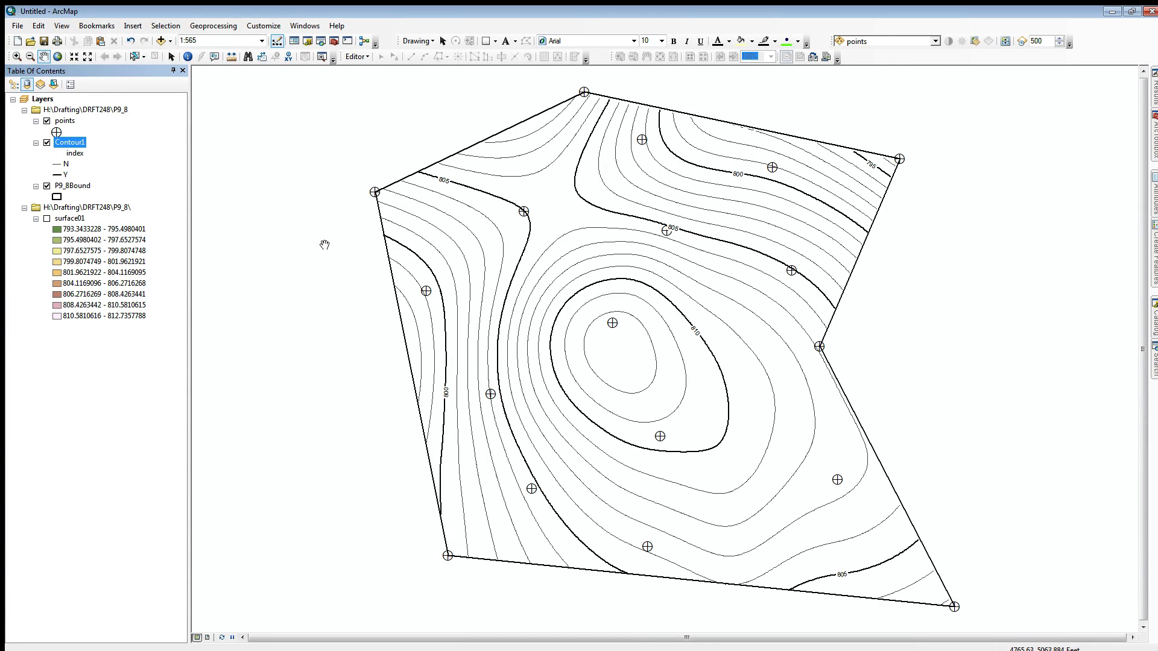
Step: Set the points layer's label expression to [Pt]& vbnewline & [Elev] & "'" and verify it
{"action": "right_click", "coordinate": [66, 124]}
{"action": "left_click", "coordinate": [96, 373]}
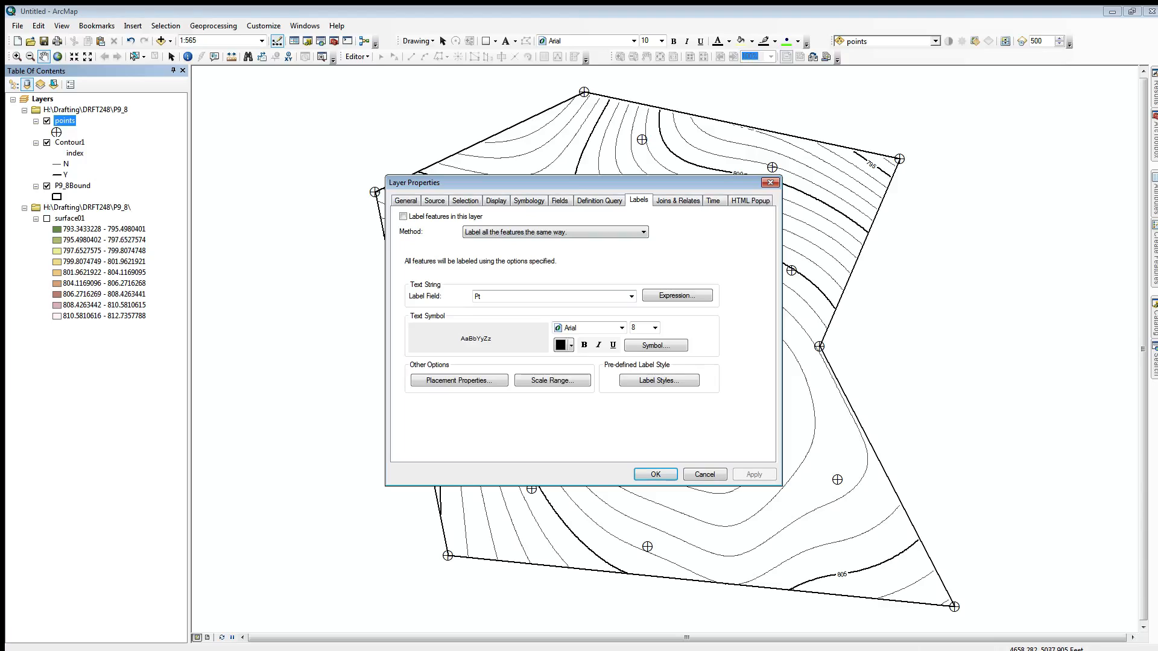
{"action": "left_click", "coordinate": [677, 295]}
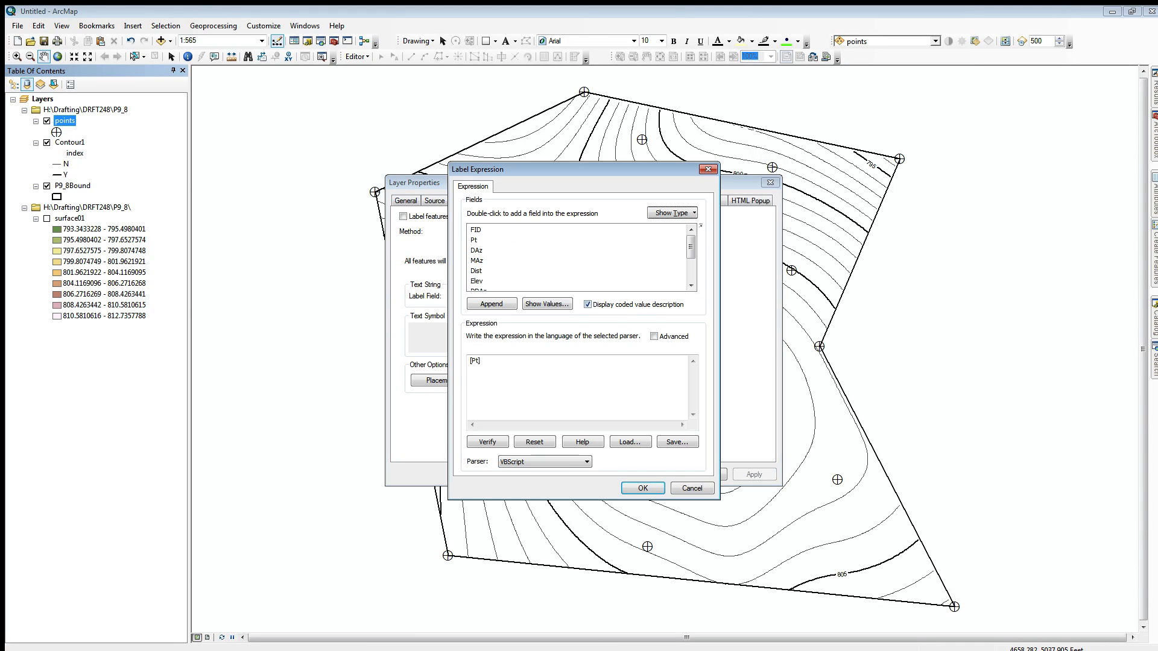
{"action": "left_click", "coordinate": [483, 361]}
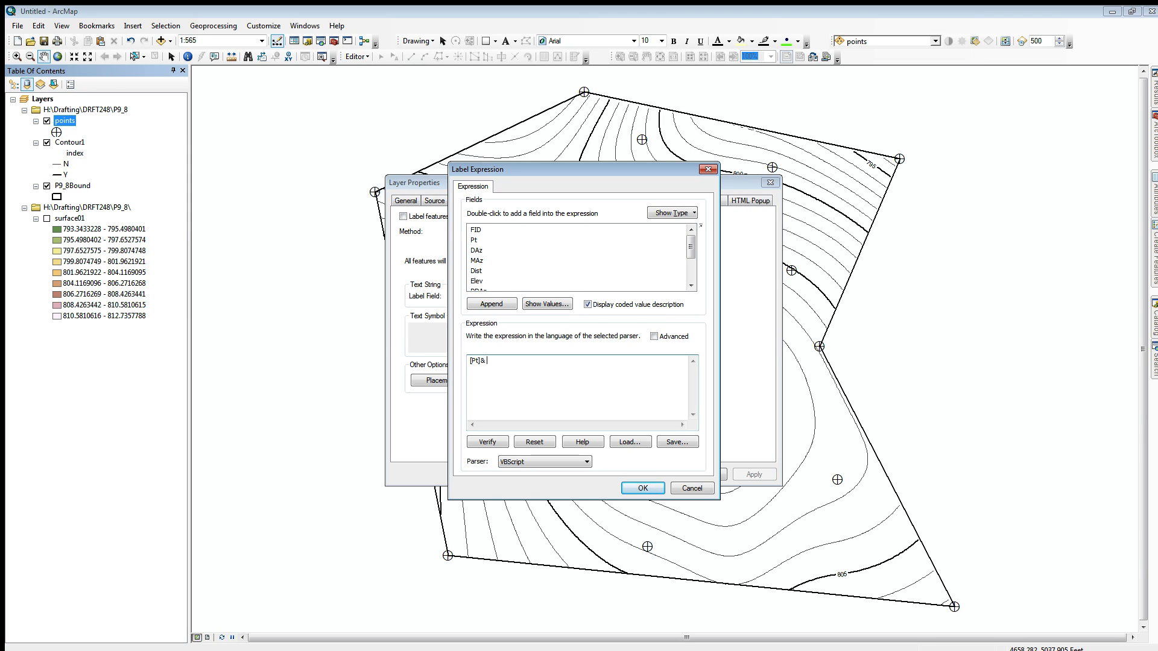
{"action": "type", "text": "& vbnewline &"}
{"action": "double_click", "coordinate": [476, 281]}
{"action": "left_click", "coordinate": [487, 442]}
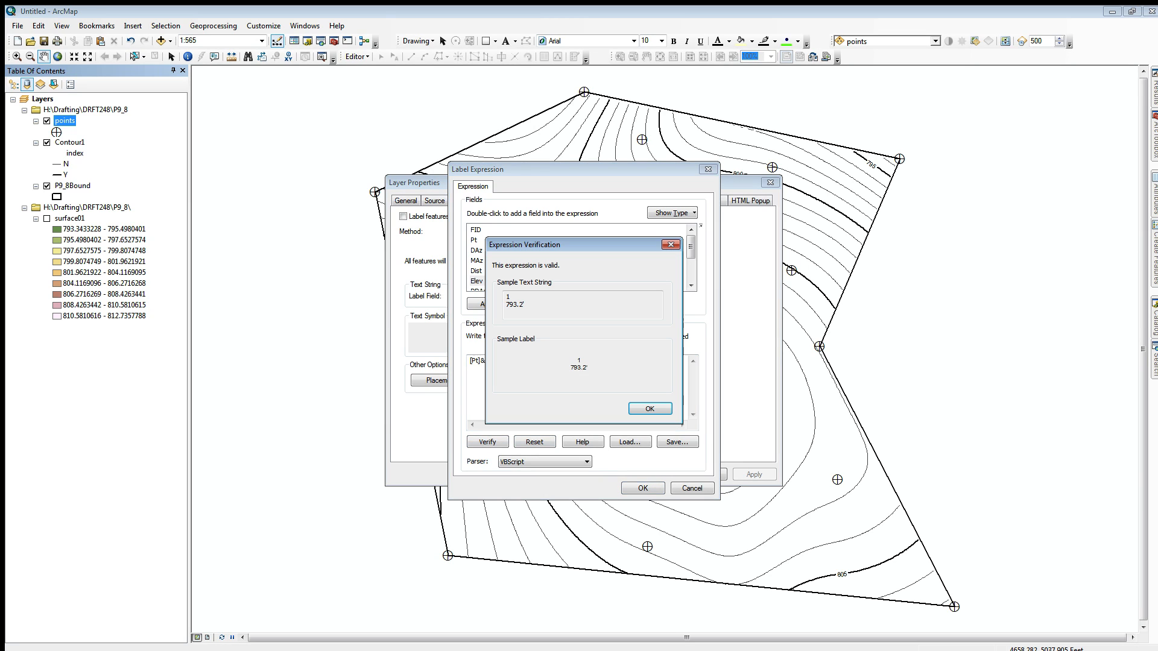
{"action": "key", "text": "Return"}
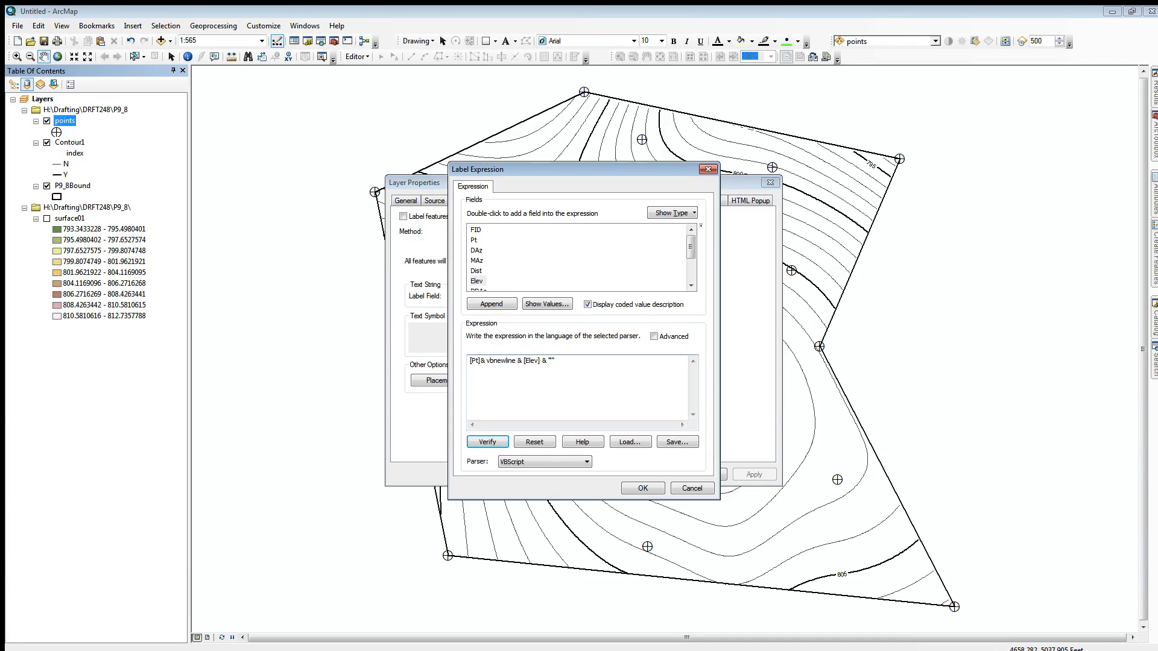
{"action": "left_click", "coordinate": [643, 488]}
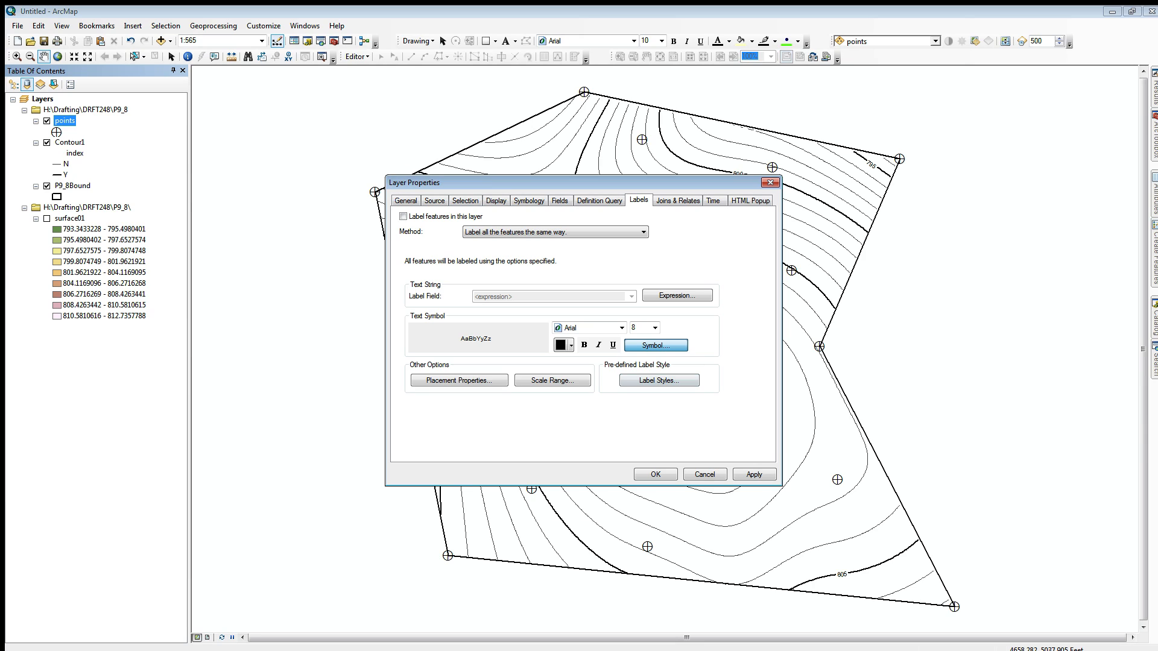
Step: Set the points labels' text size to 7.2 and apply the layer properties
{"action": "left_click", "coordinate": [656, 345]}
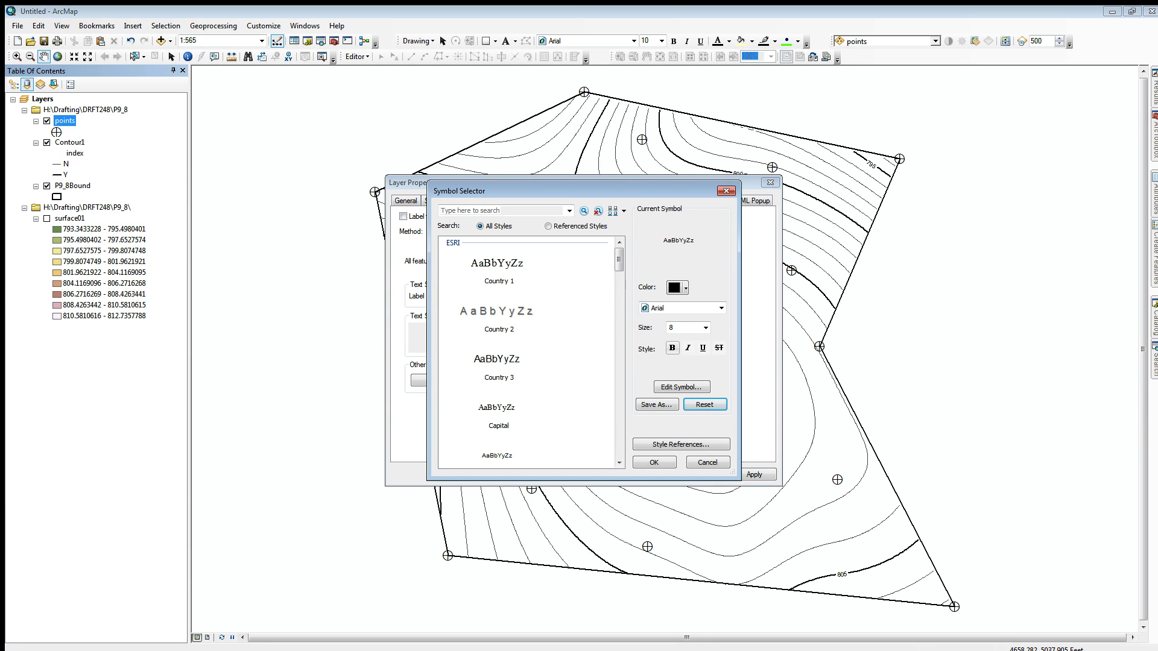
{"action": "left_click", "coordinate": [706, 328]}
{"action": "left_click", "coordinate": [684, 337]}
{"action": "type", "text": "7.2"}
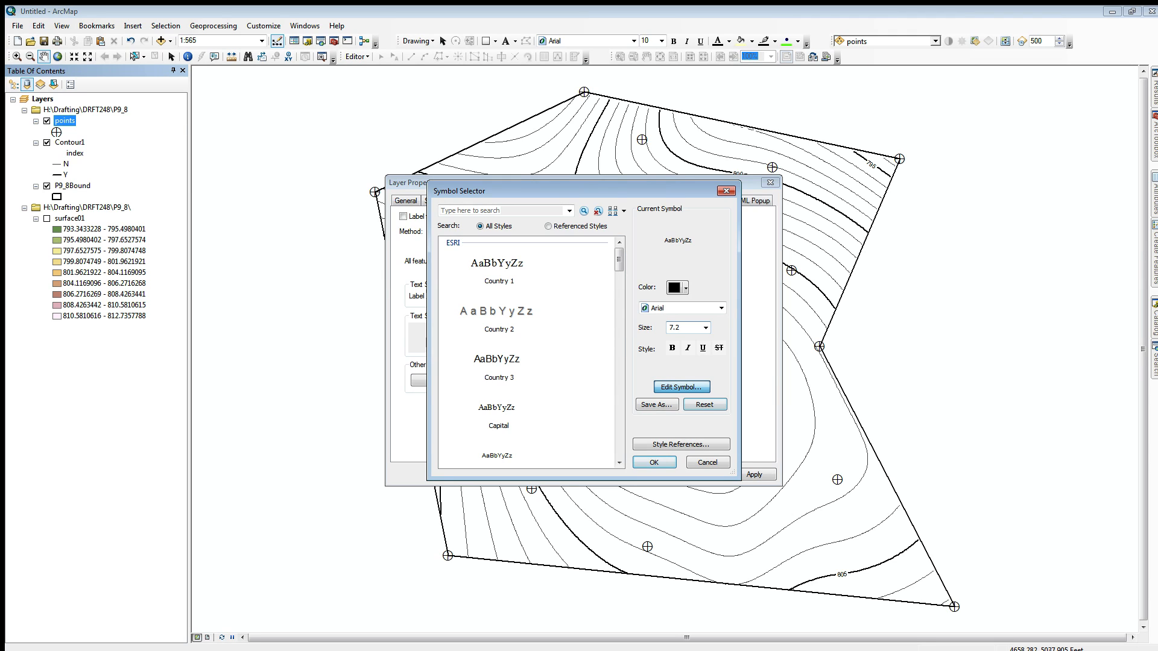
{"action": "left_click", "coordinate": [681, 387]}
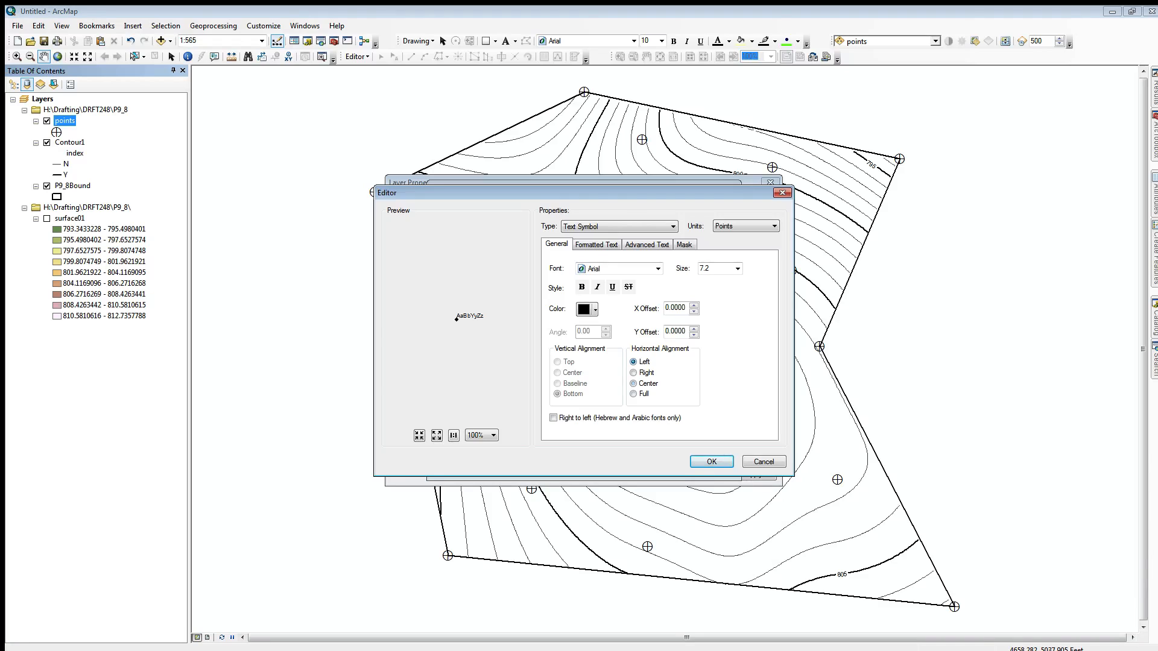
{"action": "left_click", "coordinate": [711, 461]}
{"action": "left_click", "coordinate": [708, 463]}
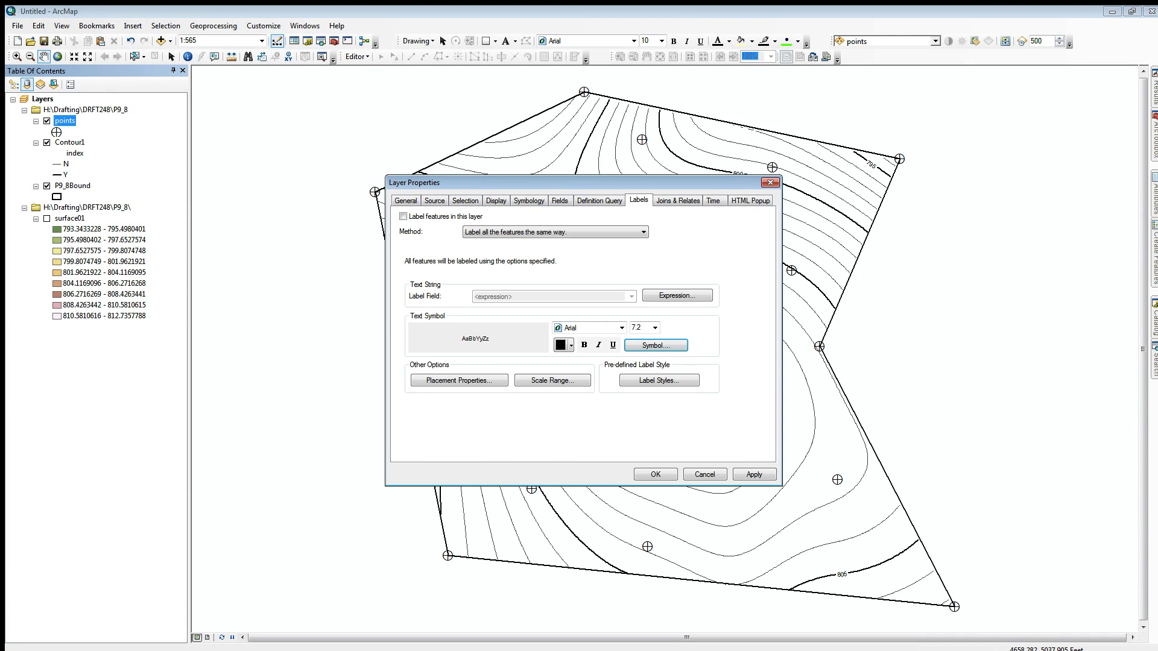
{"action": "left_click", "coordinate": [653, 472]}
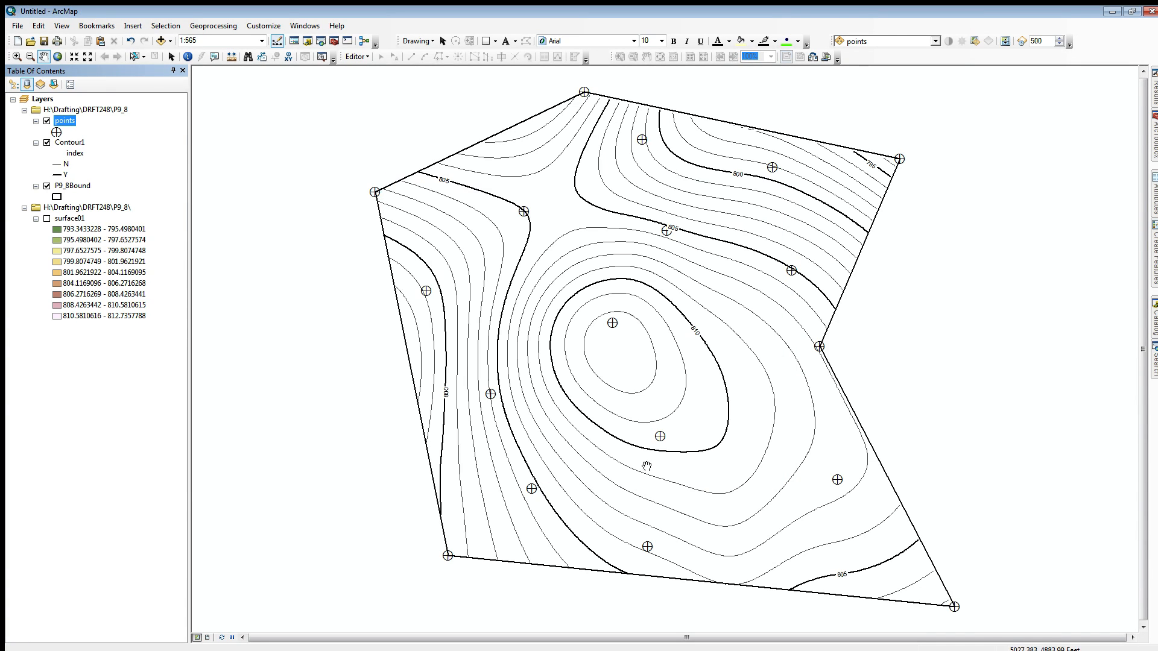
Step: Turn on labels for the points layer and convert them to annotation stored in the map for all features
{"action": "right_click", "coordinate": [57, 119]}
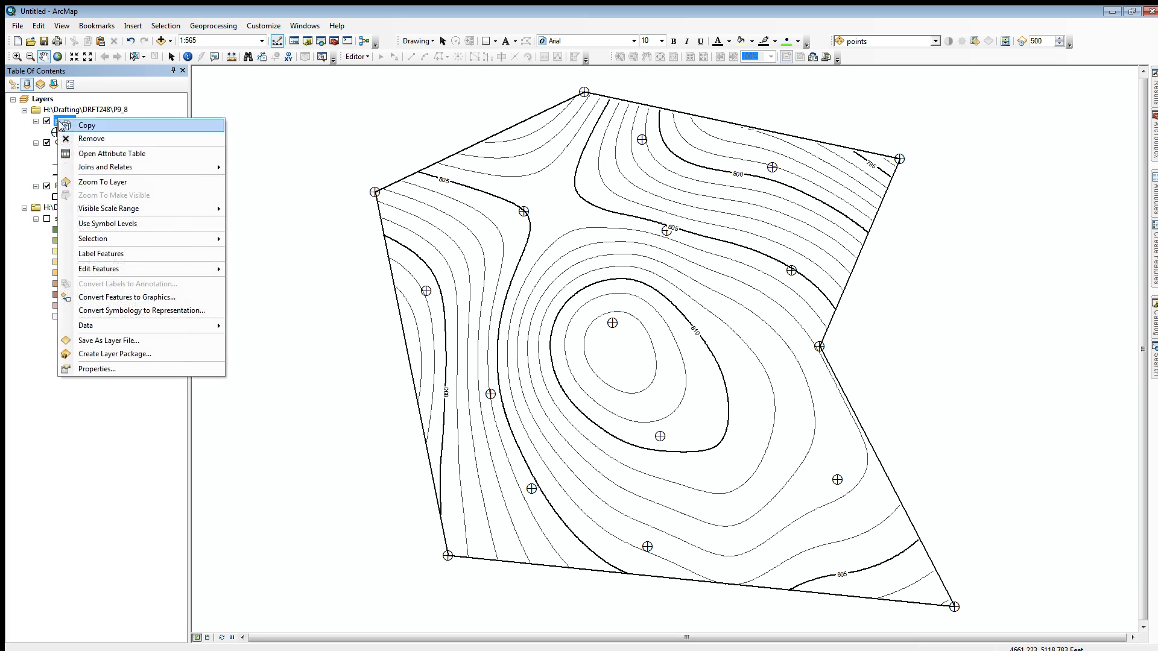
{"action": "left_click", "coordinate": [88, 255]}
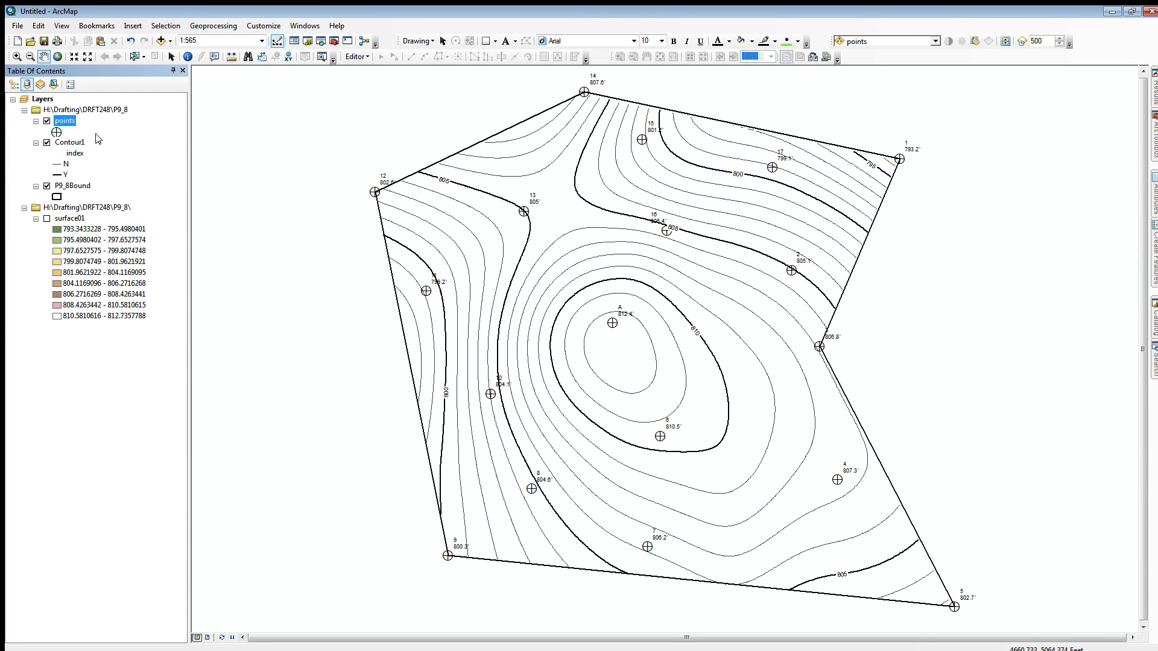
{"action": "right_click", "coordinate": [60, 121]}
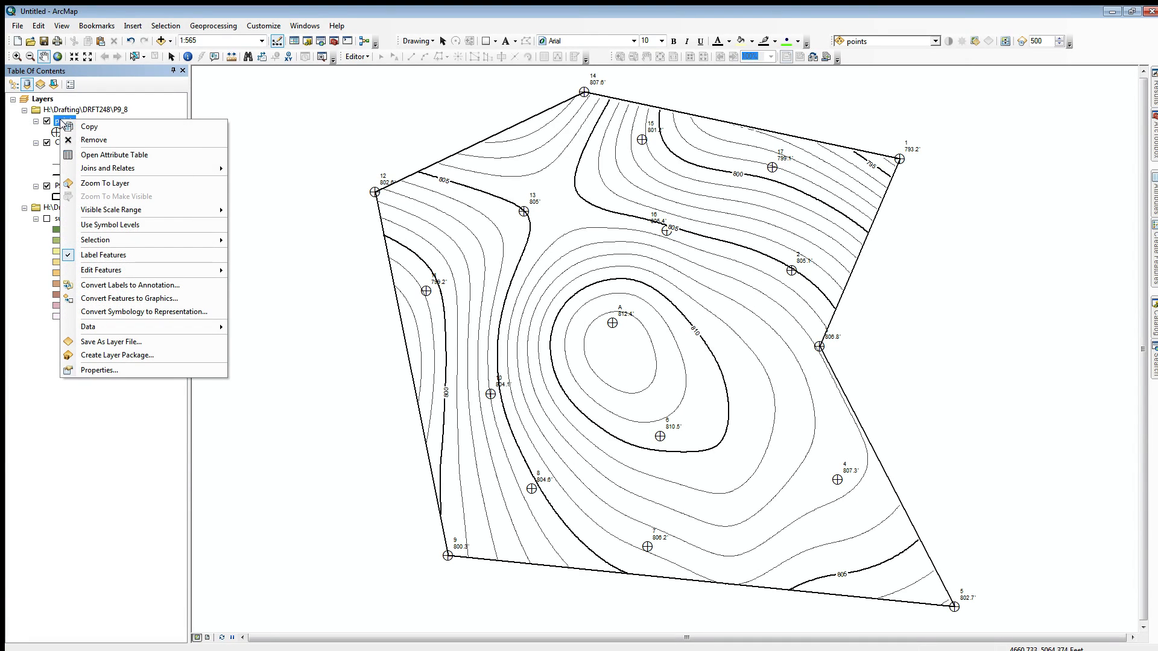
{"action": "left_click", "coordinate": [153, 287]}
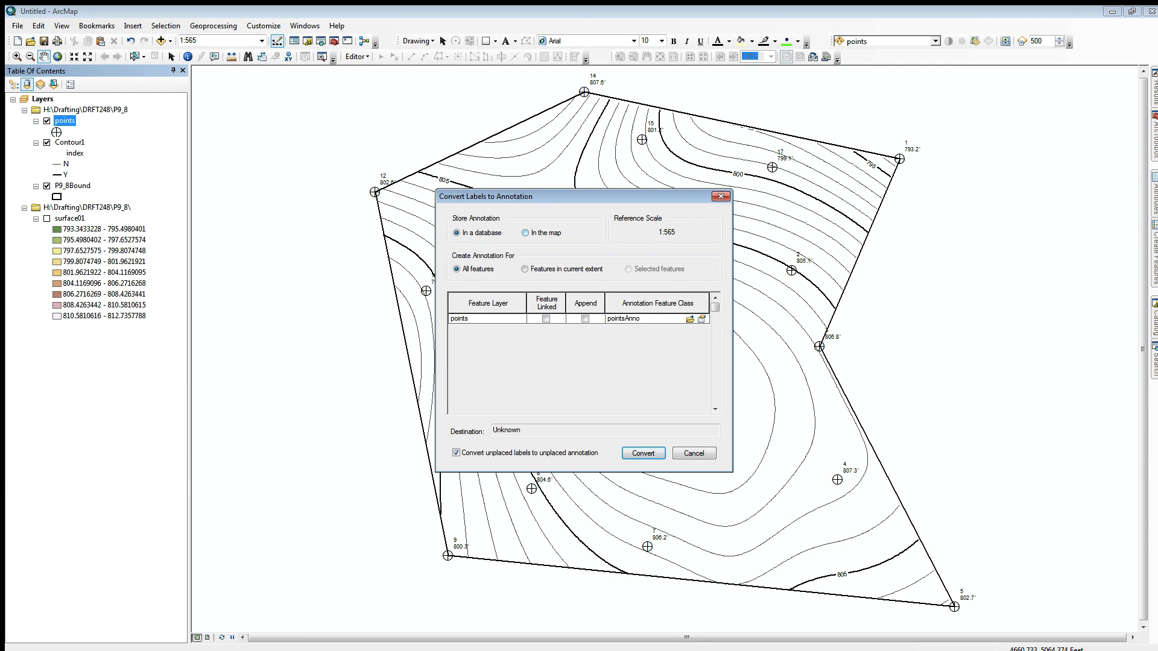
{"action": "left_click", "coordinate": [525, 233]}
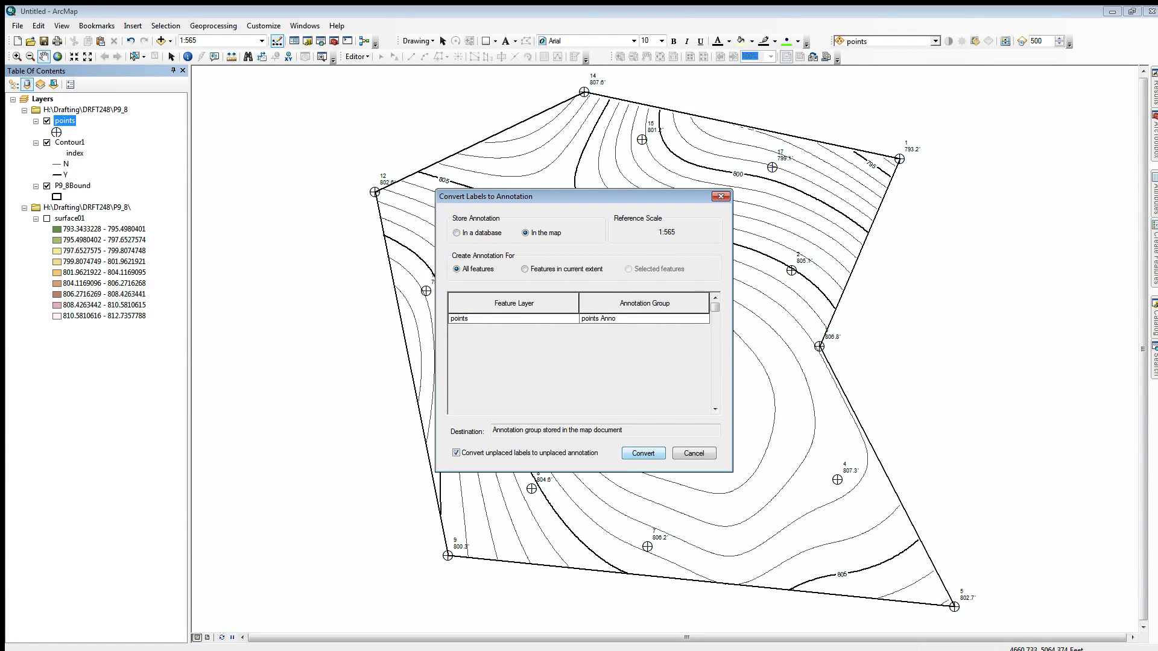
{"action": "left_click", "coordinate": [643, 453]}
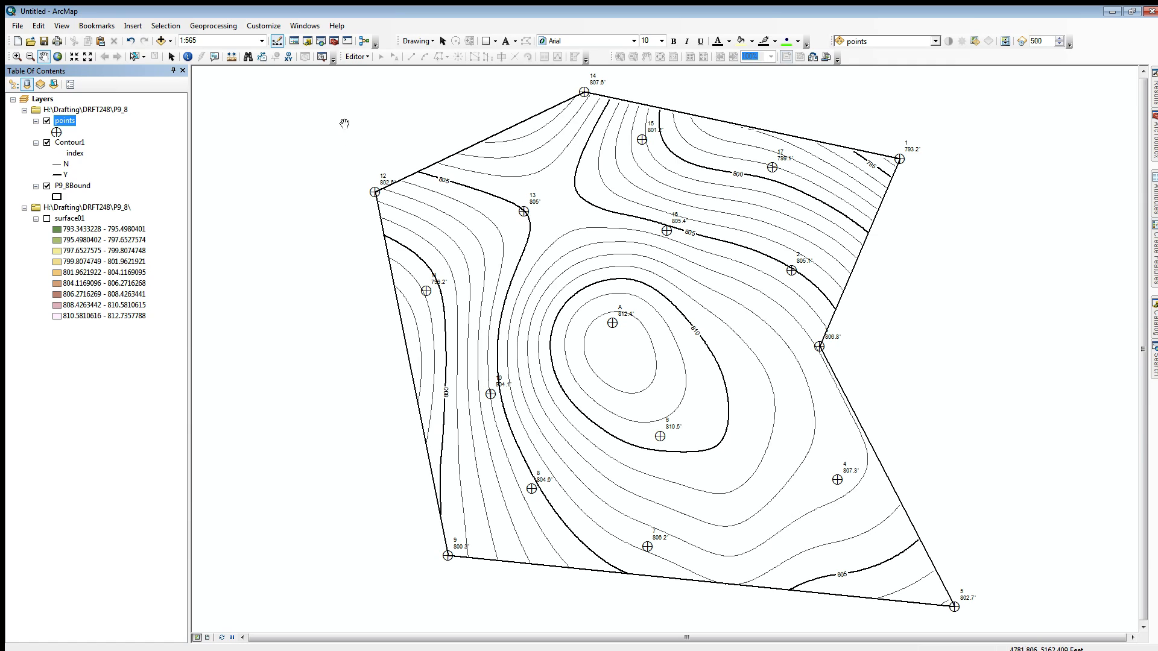
Step: Reposition the annotations of points 12, 14, 3, 9 and 10 beside their markers, clear of boundary and contour lines
{"action": "left_click", "coordinate": [171, 56]}
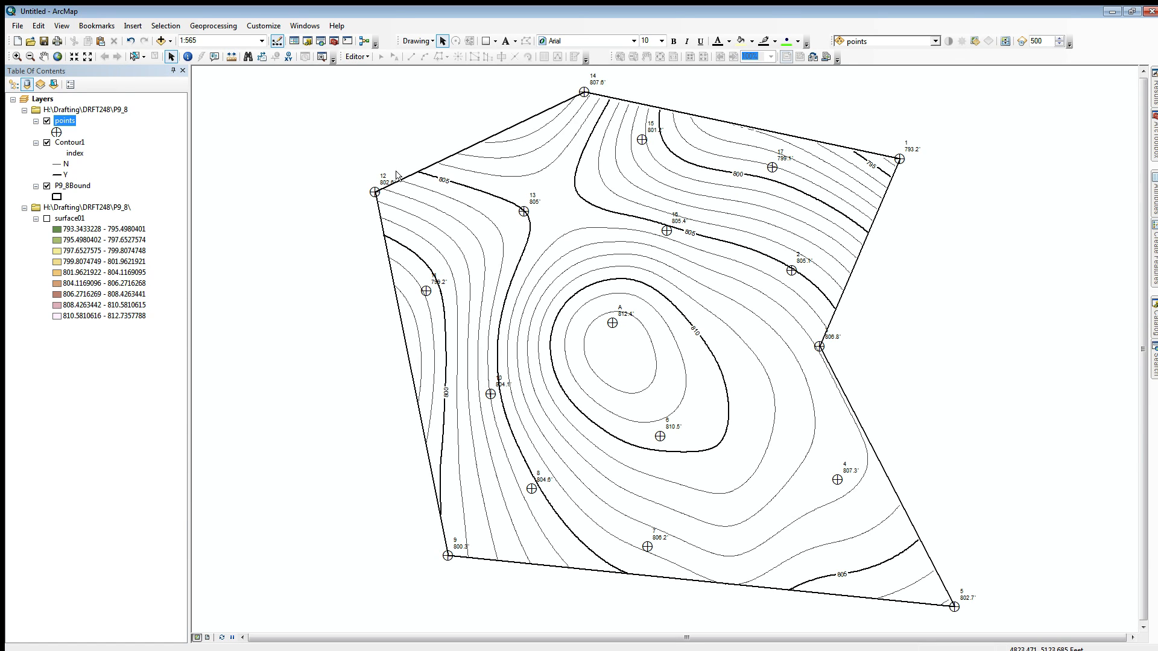
{"action": "left_click", "coordinate": [379, 180]}
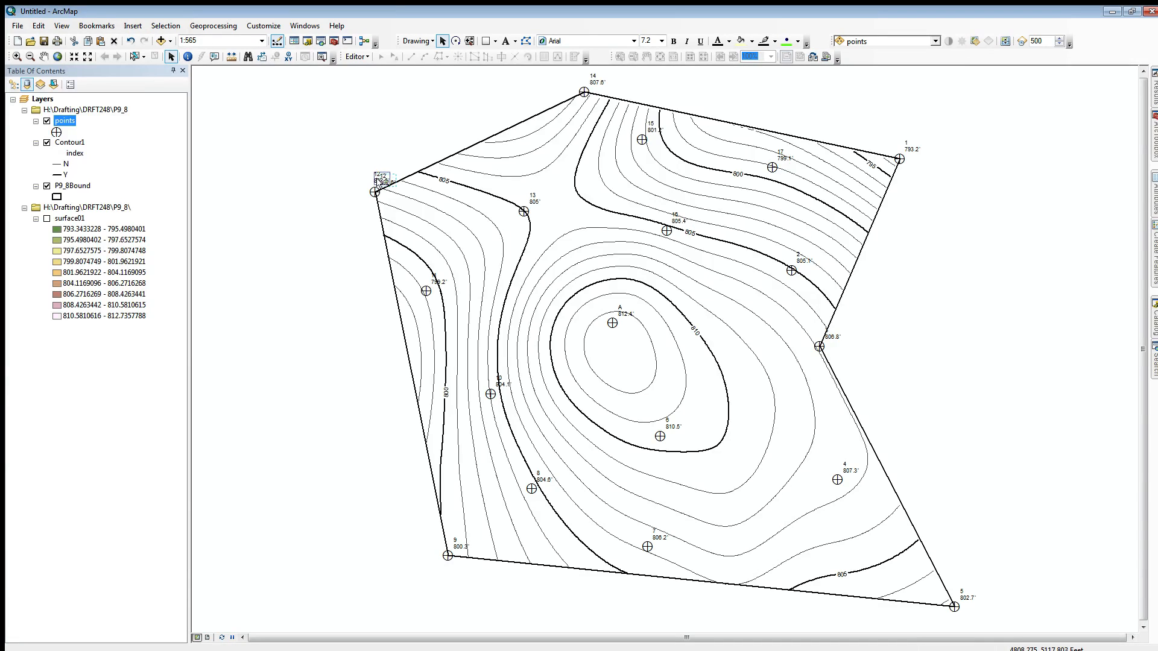
{"action": "left_click", "coordinate": [596, 81]}
{"action": "left_click_drag", "start_coordinate": [596, 81], "coordinate": [598, 86]}
{"action": "left_click", "coordinate": [833, 338]}
{"action": "left_click_drag", "start_coordinate": [833, 337], "coordinate": [833, 348]}
{"action": "left_click", "coordinate": [460, 545]}
{"action": "left_click_drag", "start_coordinate": [460, 544], "coordinate": [433, 563]}
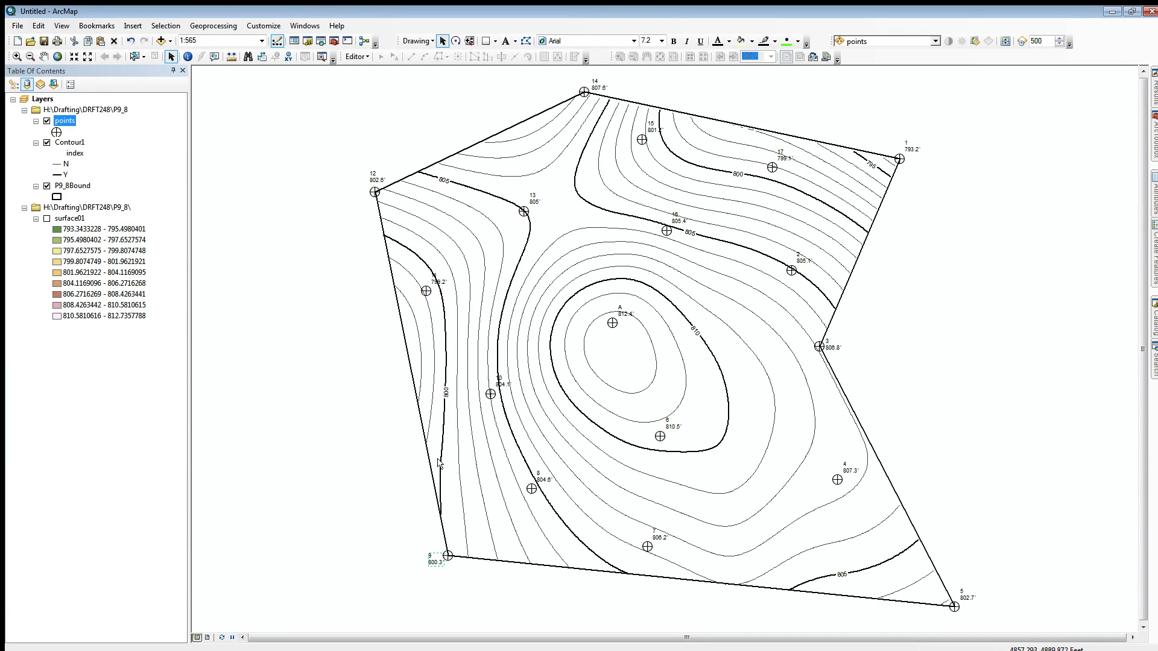
{"action": "left_click", "coordinate": [505, 382]}
{"action": "left_click_drag", "start_coordinate": [505, 384], "coordinate": [481, 401]}
Step: Switch the map display to layout view
{"action": "left_click", "coordinate": [208, 638]}
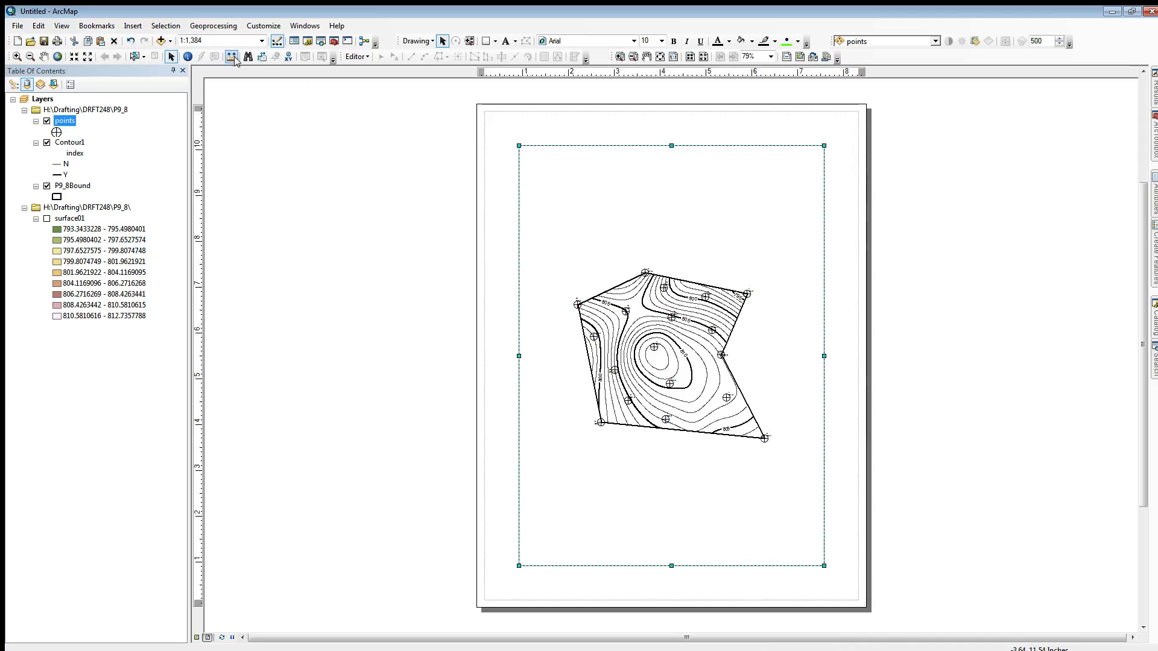